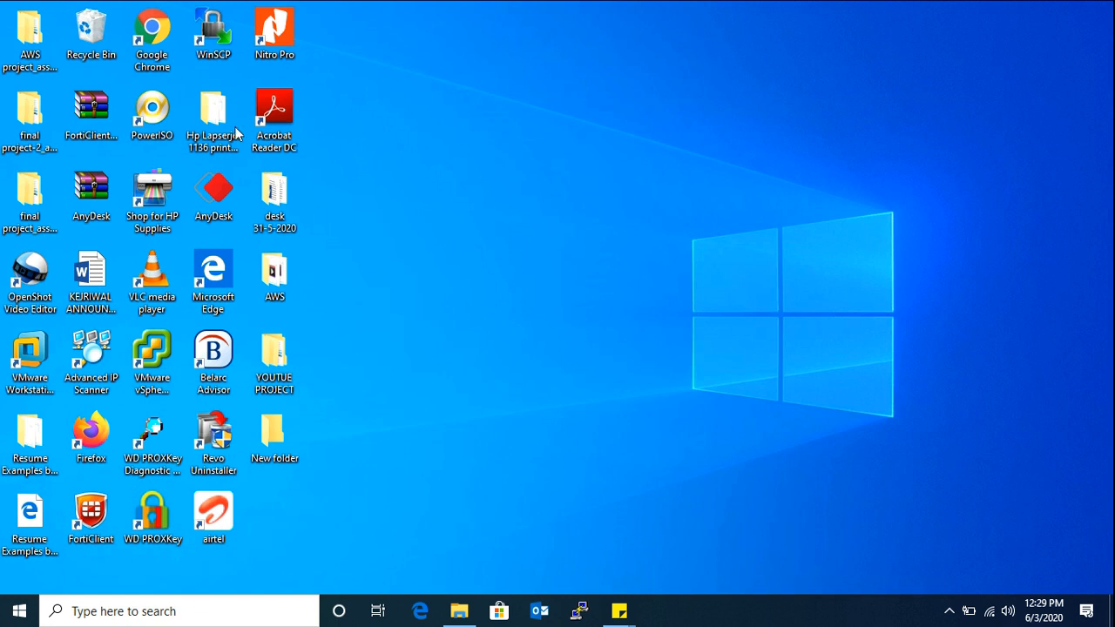
double_click(153, 37)
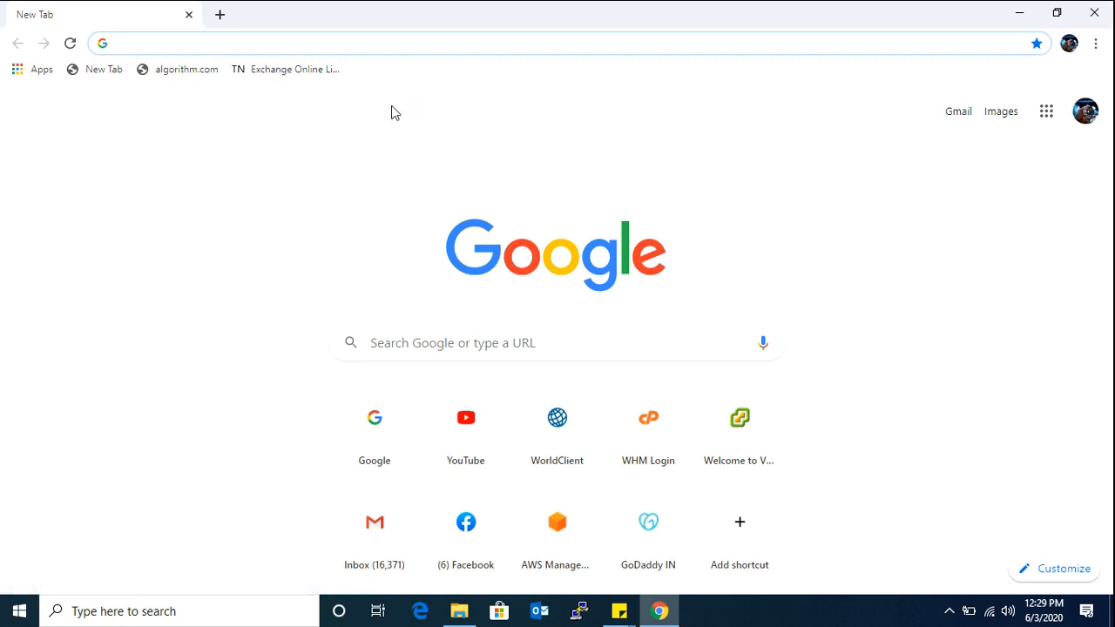
text(ww)
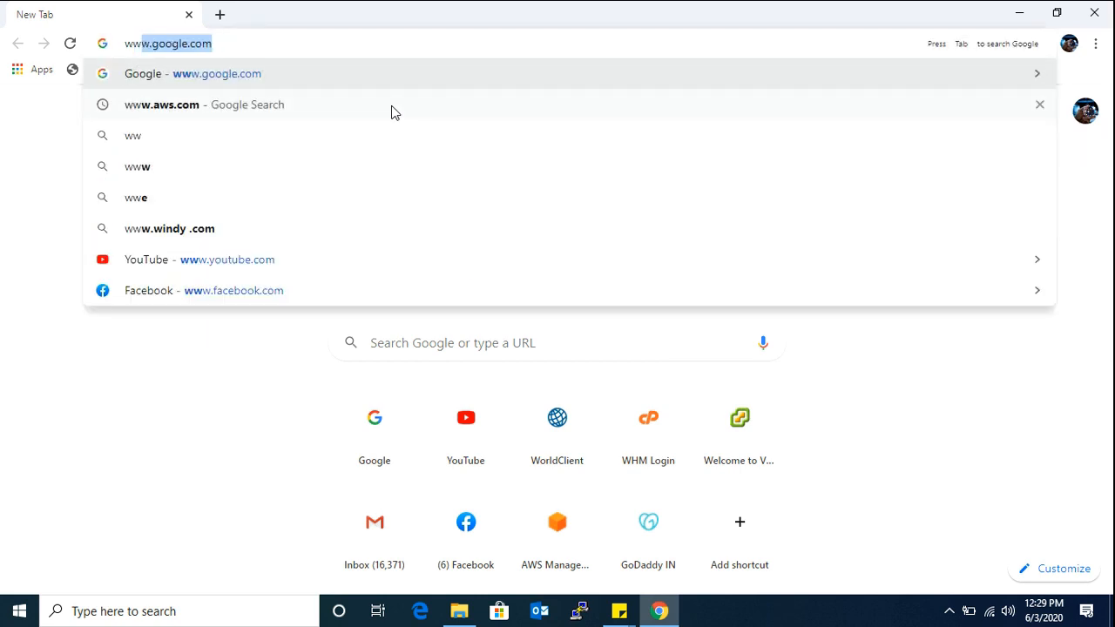
text(w.aws)
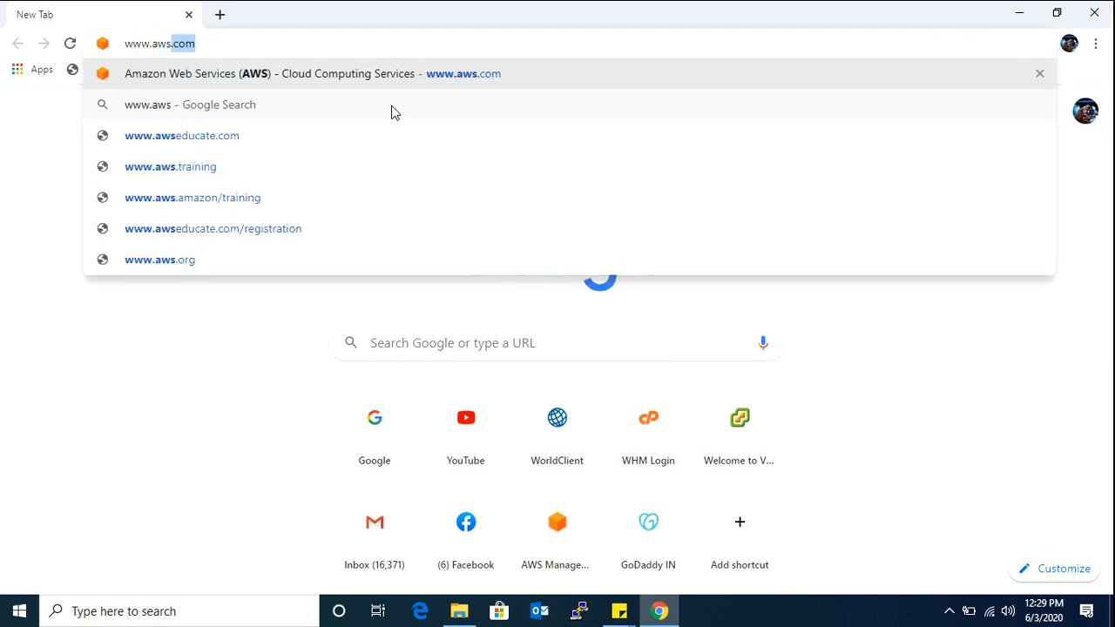
key(Return)
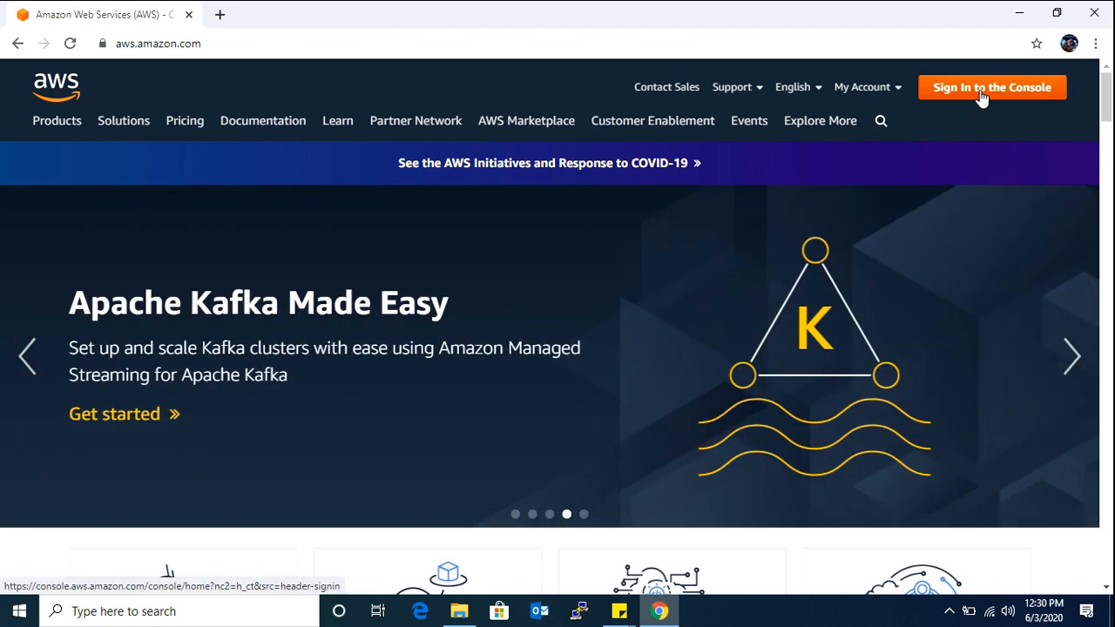
click(981, 98)
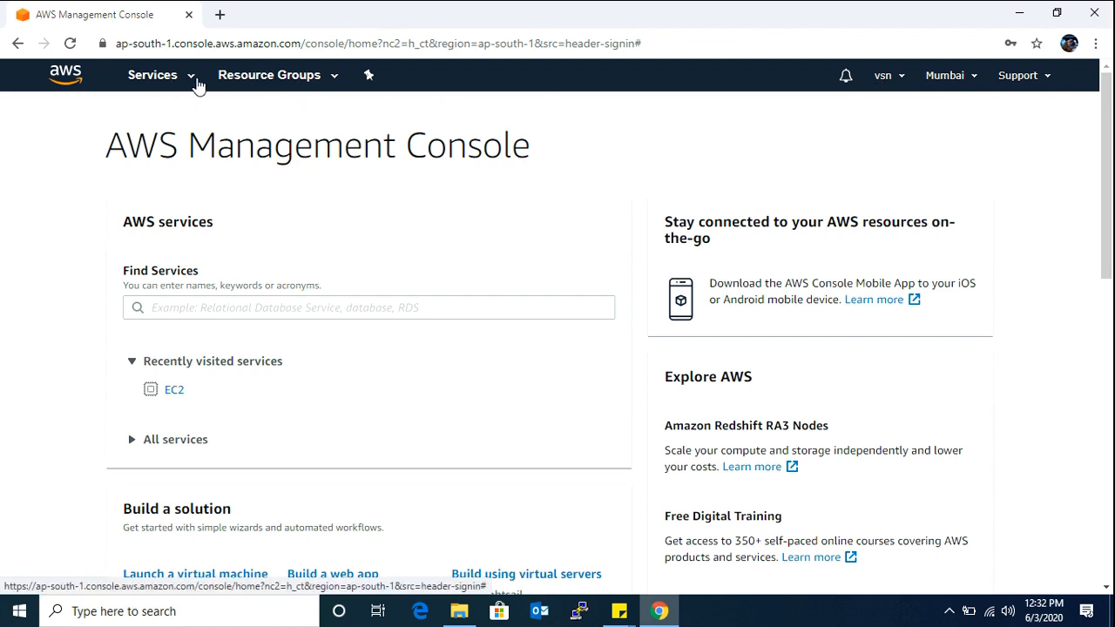
Step: Find the EC2 service by searching for "ec2" and open its dashboard
click(212, 310)
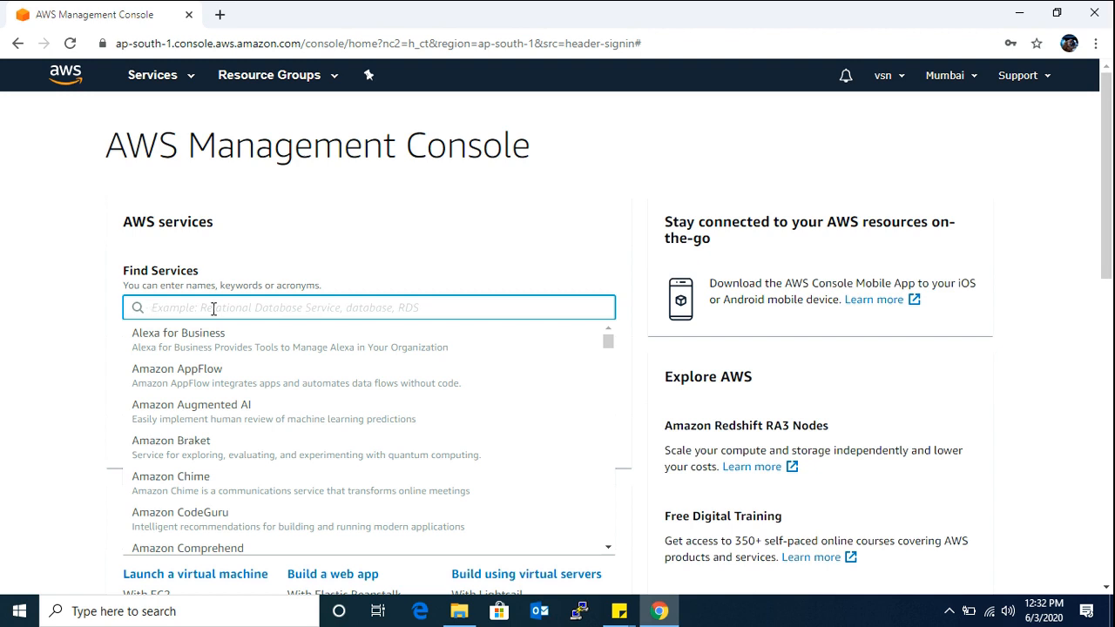
text(ec2)
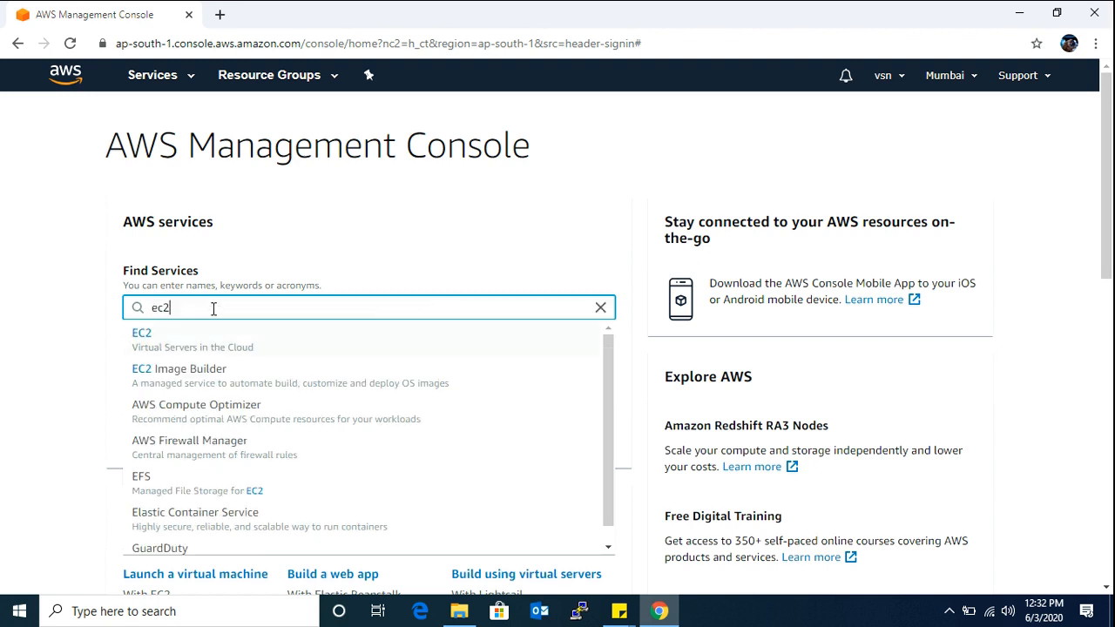
click(162, 346)
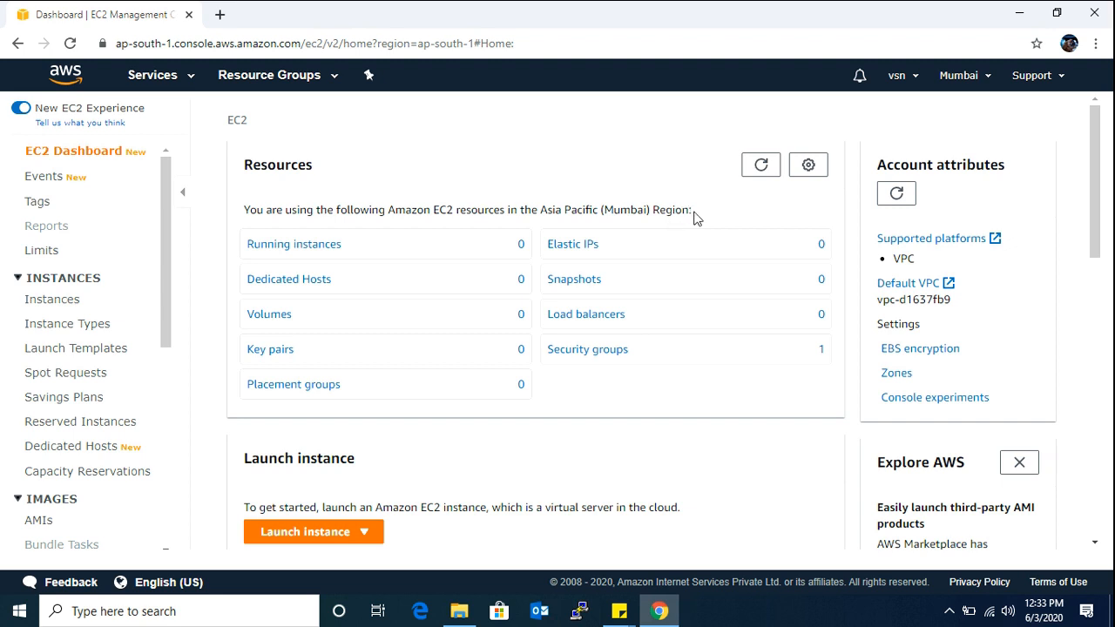
Step: Start the launch wizard for a new EC2 instance in the Asia Pacific (Mumbai) region
drag(700, 217, 538, 216)
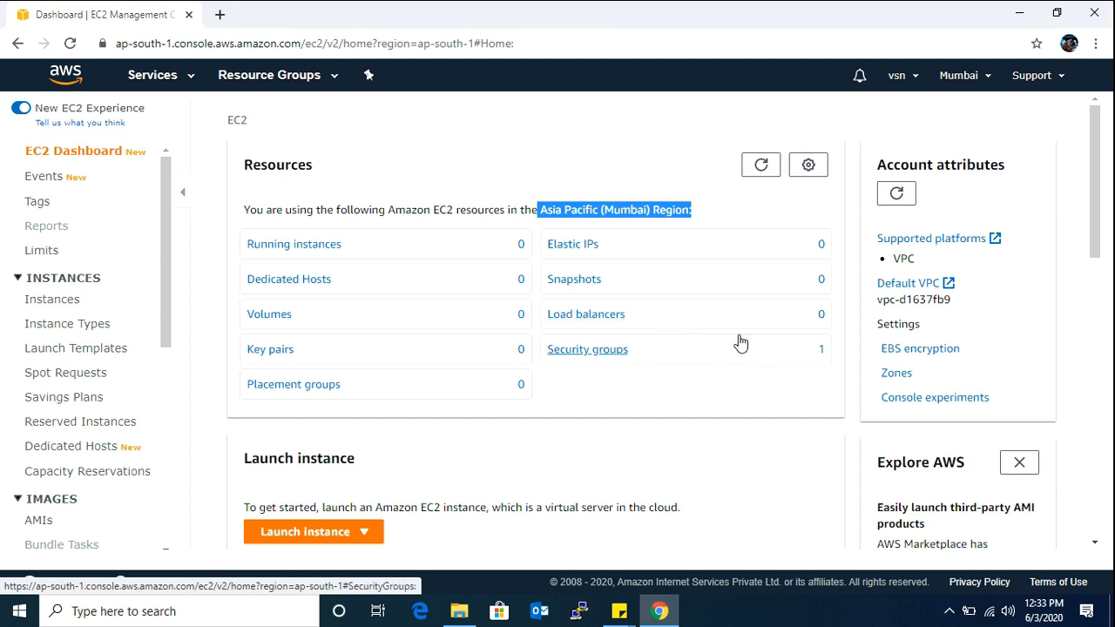
click(632, 173)
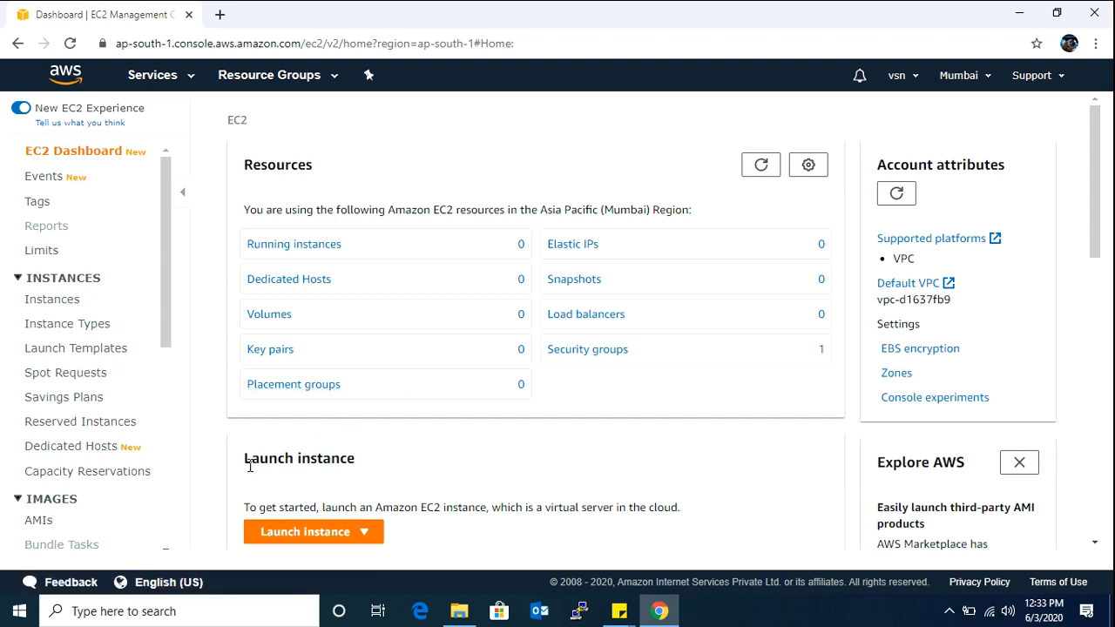
drag(243, 470, 364, 468)
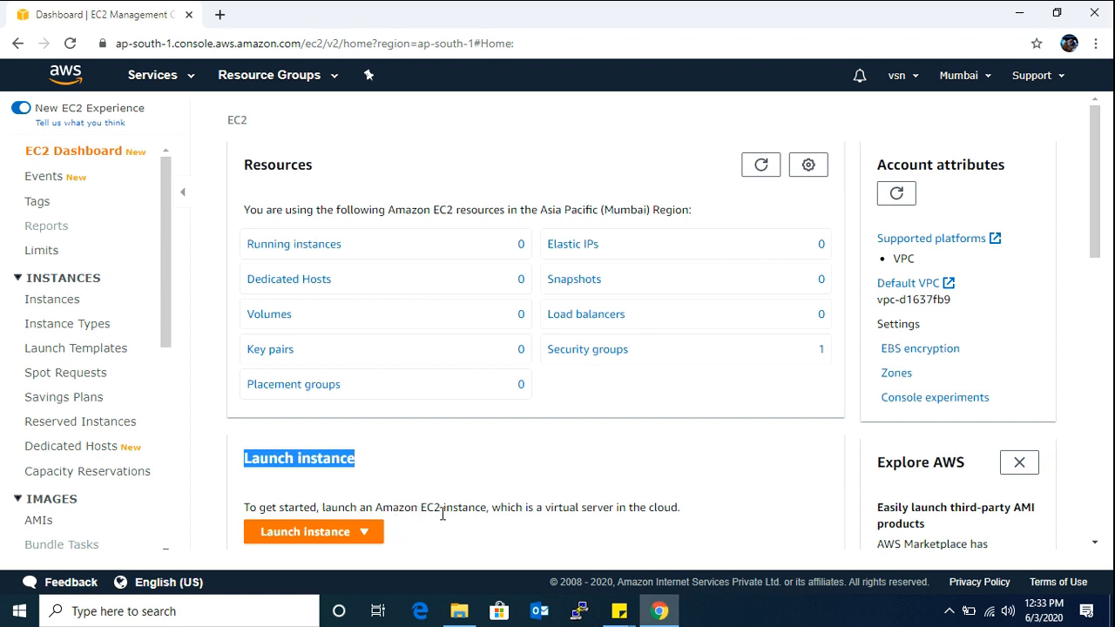
click(343, 534)
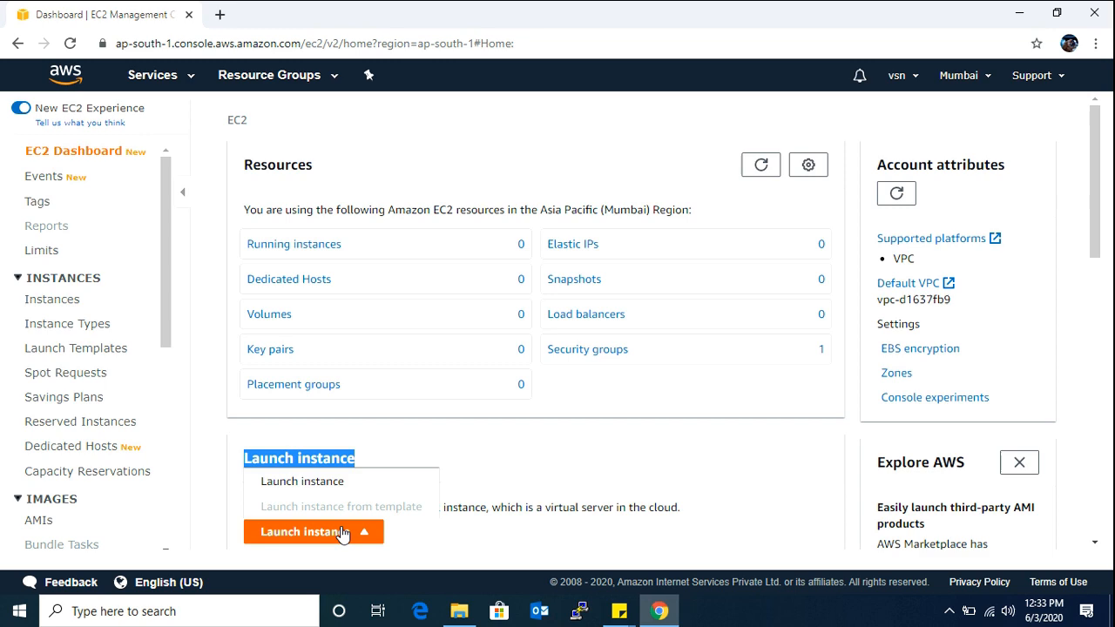
click(326, 484)
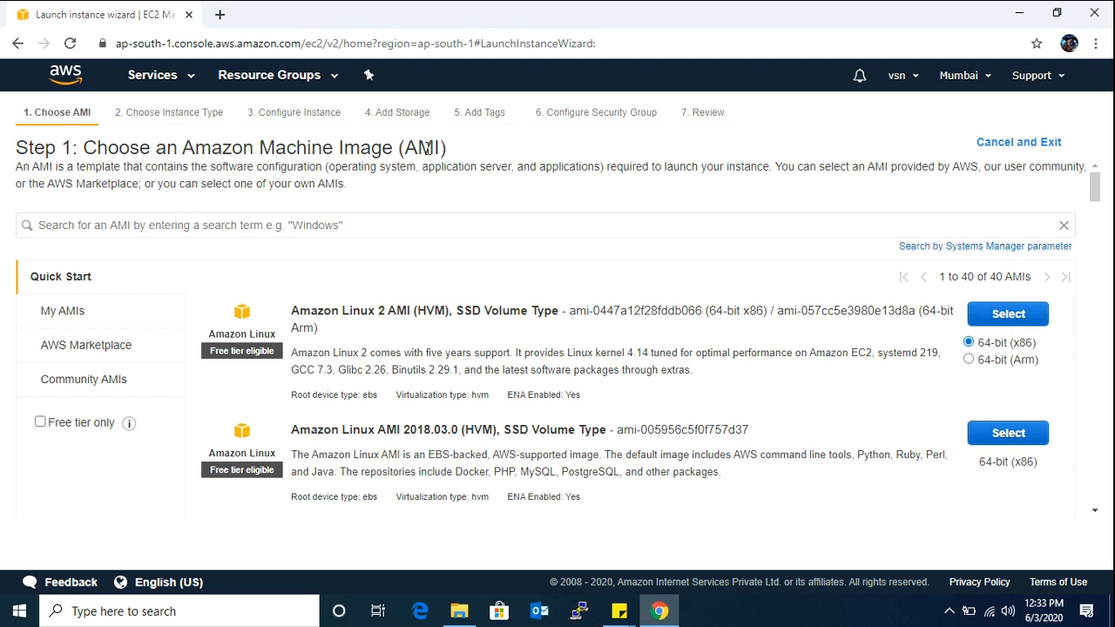
click(387, 225)
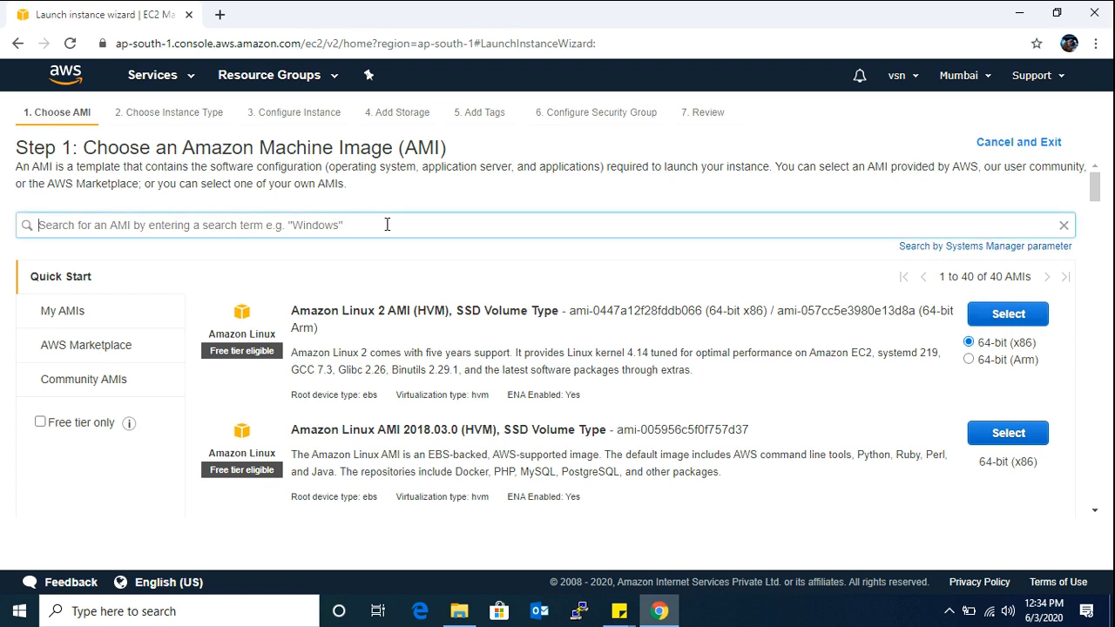
text(ub)
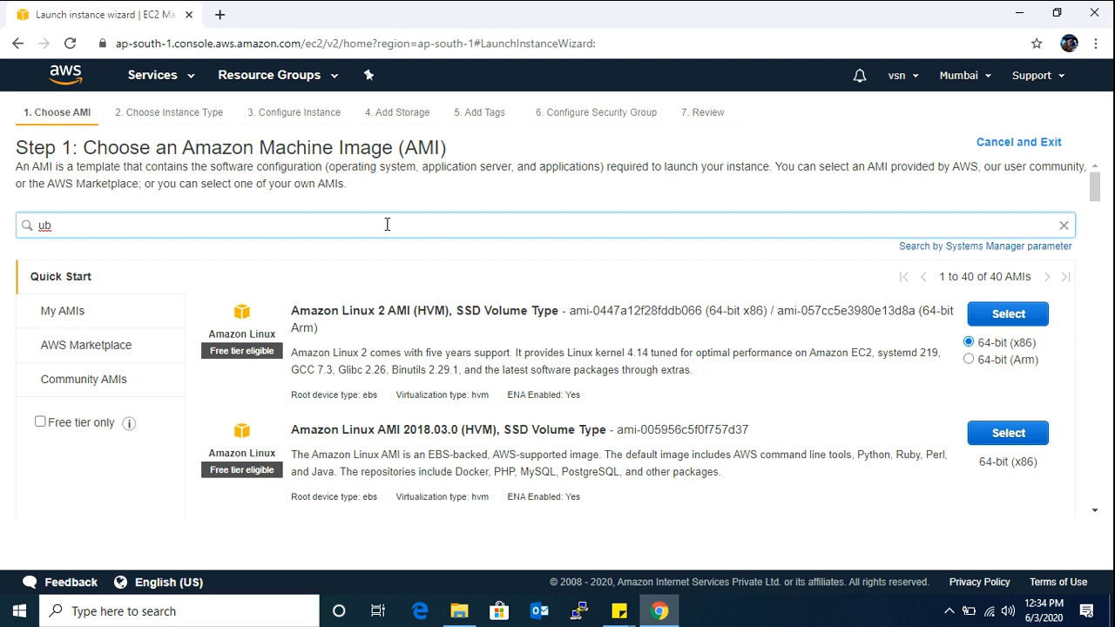
text(untu)
key(BackSpace)
key(BackSpace)
key(BackSpace)
key(BackSpace)
text(ntu)
Step: Search the AWS Marketplace machine images for "ubuntu 18.04"
click(79, 349)
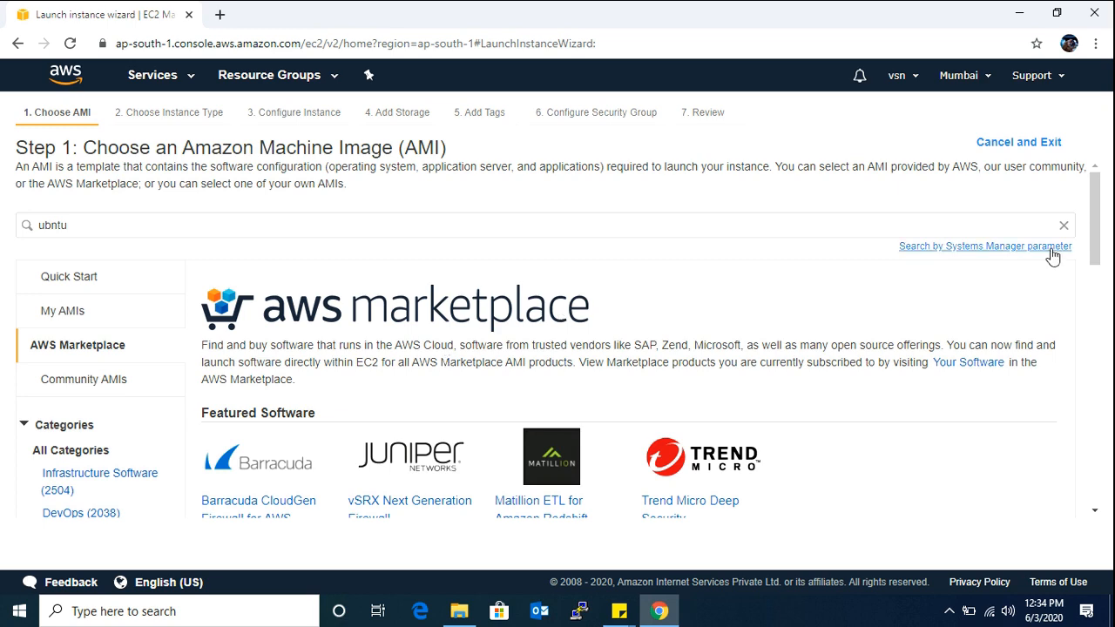
mouse_move(1096, 225)
mouse_down()
mouse_move(1101, 285)
mouse_move(1102, 222)
mouse_up()
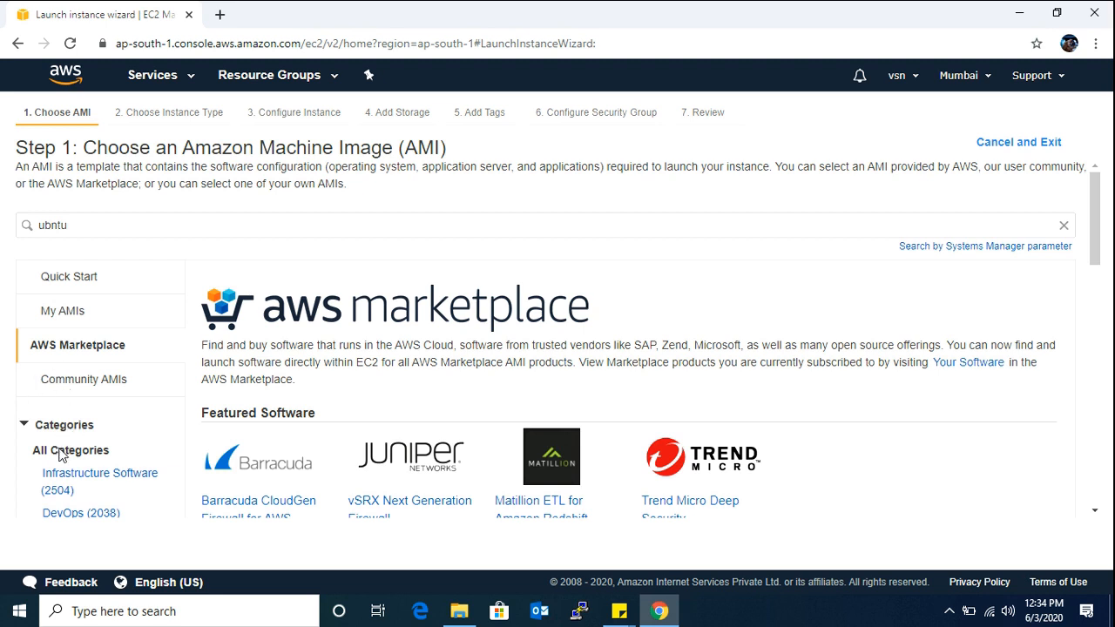
drag(78, 227, 3, 231)
text(ub)
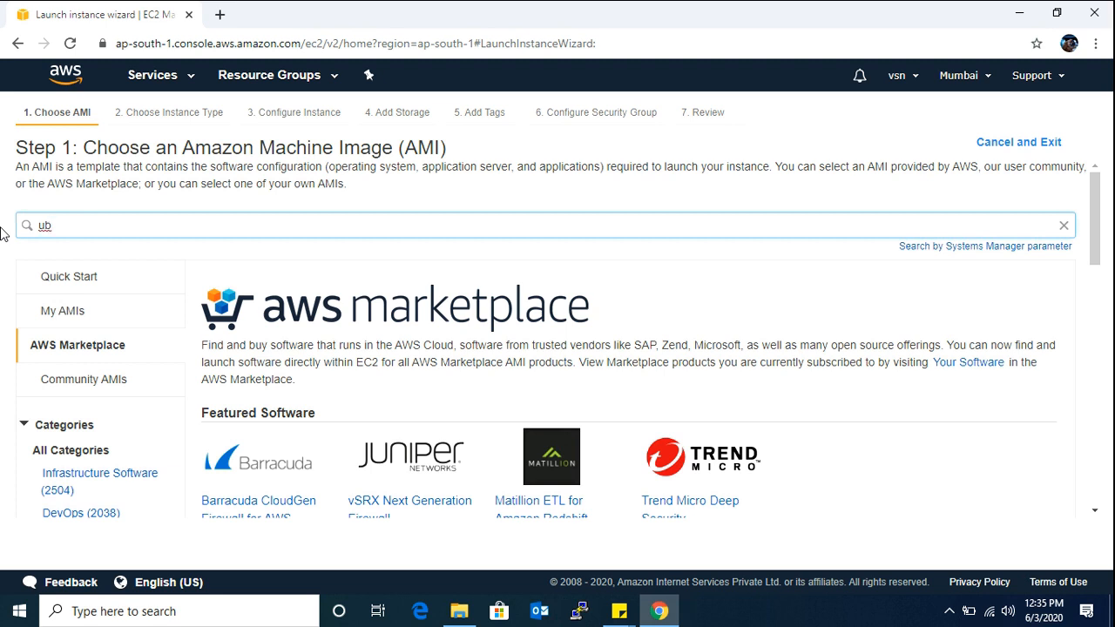
text(untu 18.04)
key(Return)
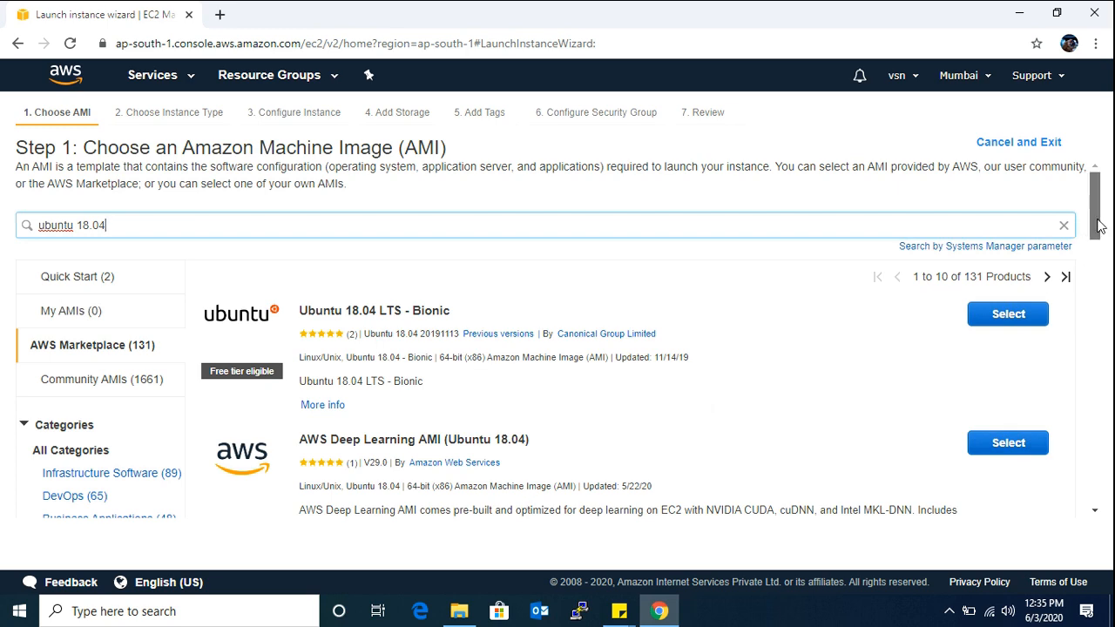
Step: Choose the free-tier-eligible Ubuntu 18.04 LTS - Bionic image and accept its pricing details to continue
drag(1098, 224, 1094, 344)
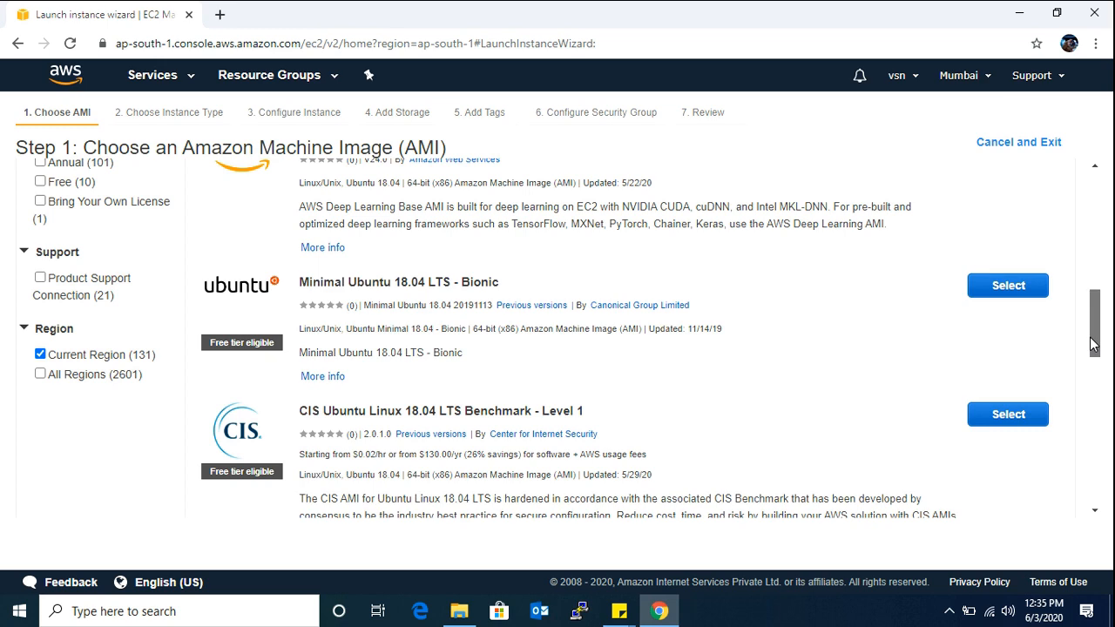
drag(1095, 344, 1095, 201)
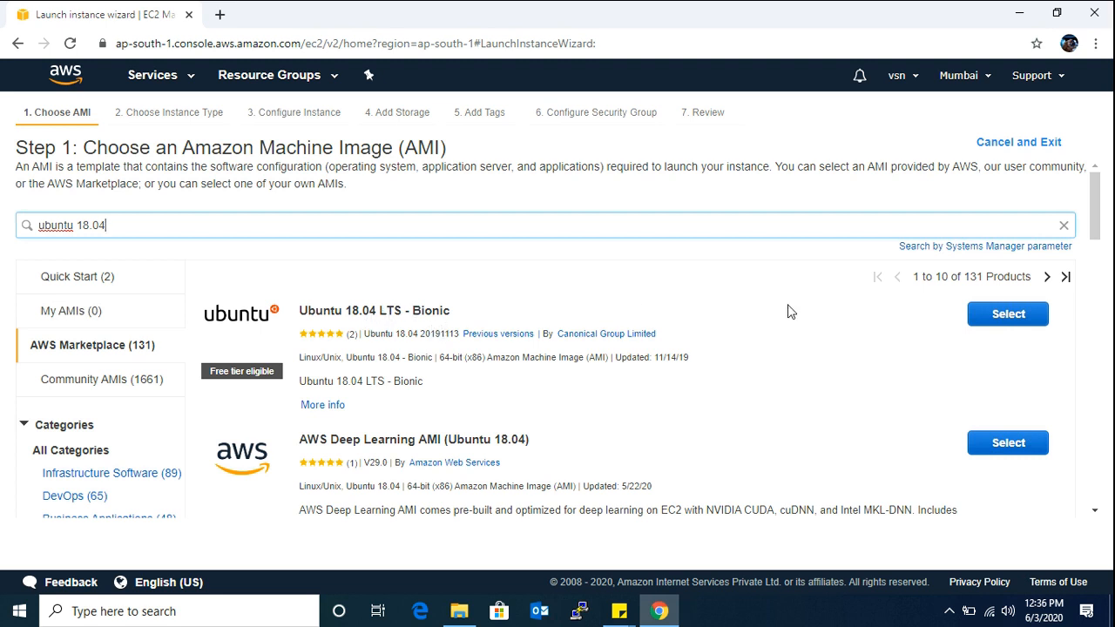
click(998, 317)
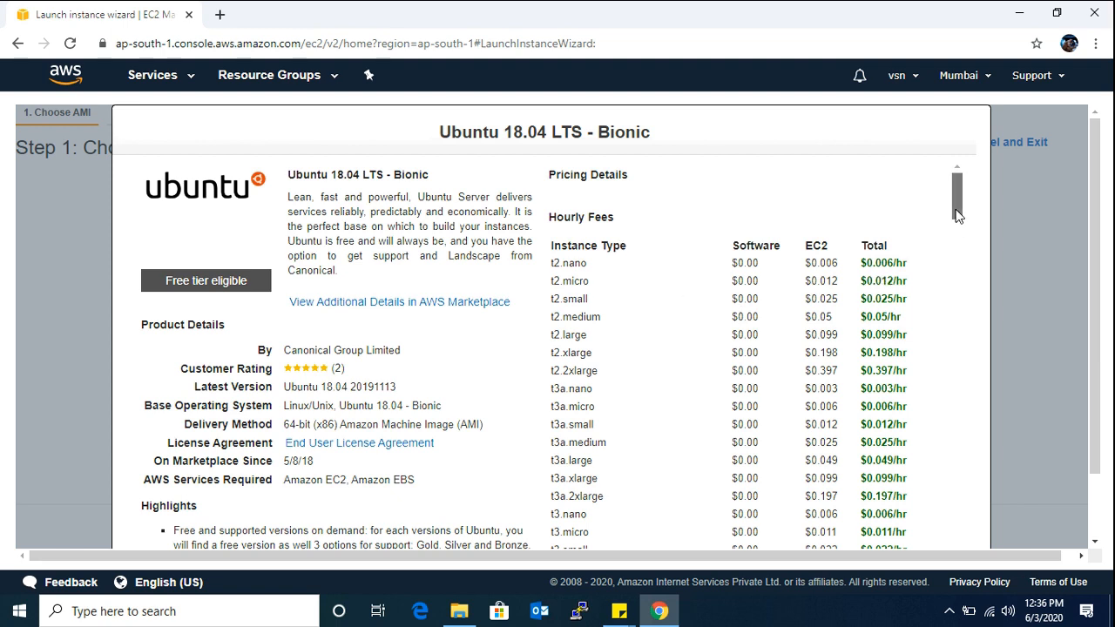
drag(959, 216, 979, 563)
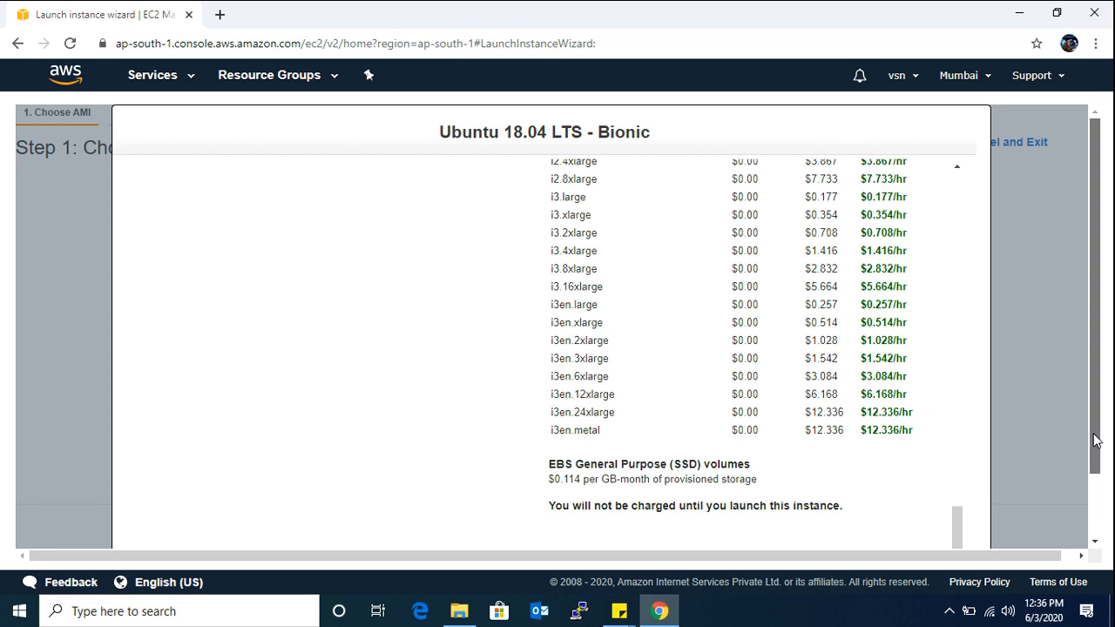
drag(1096, 440, 1085, 495)
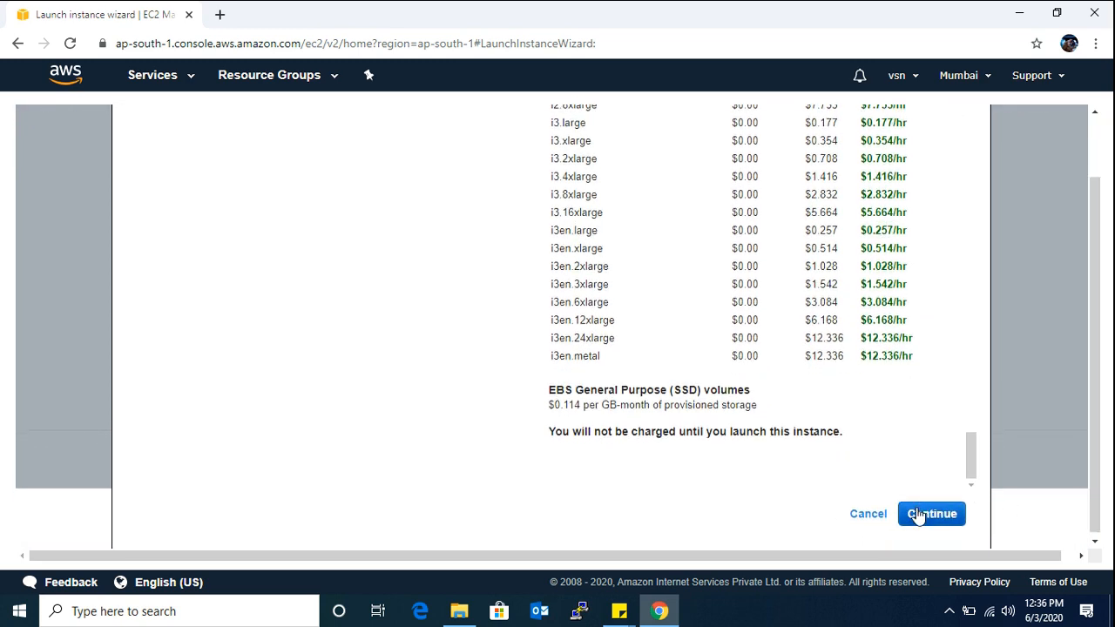
click(919, 516)
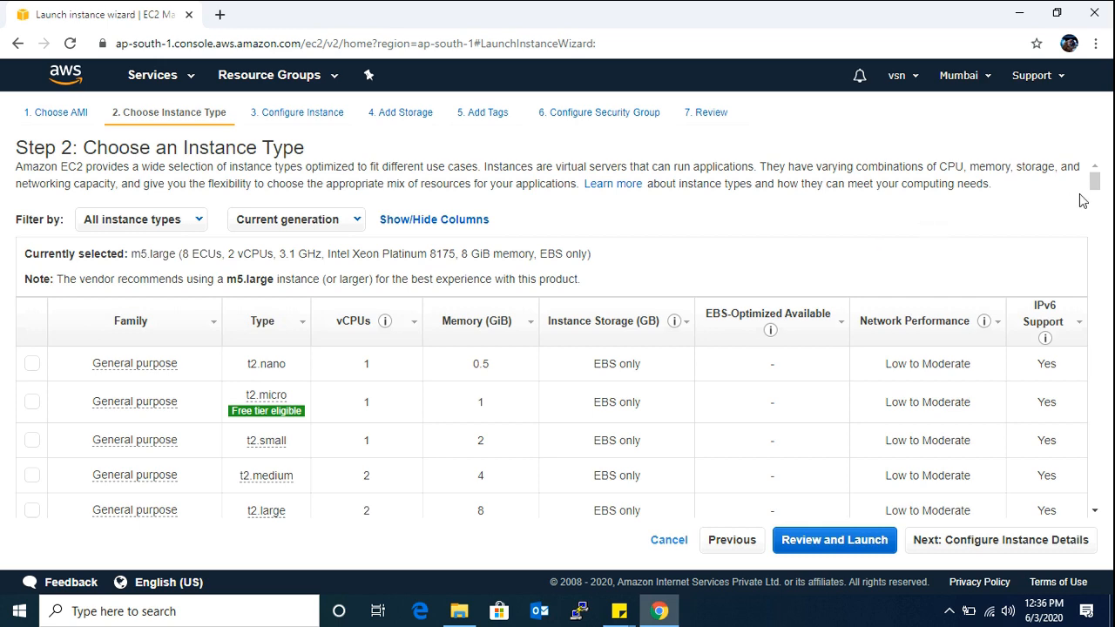
Step: Choose the free-tier-eligible t2.micro instance type and proceed to configuring the instance details
drag(1096, 190, 1095, 199)
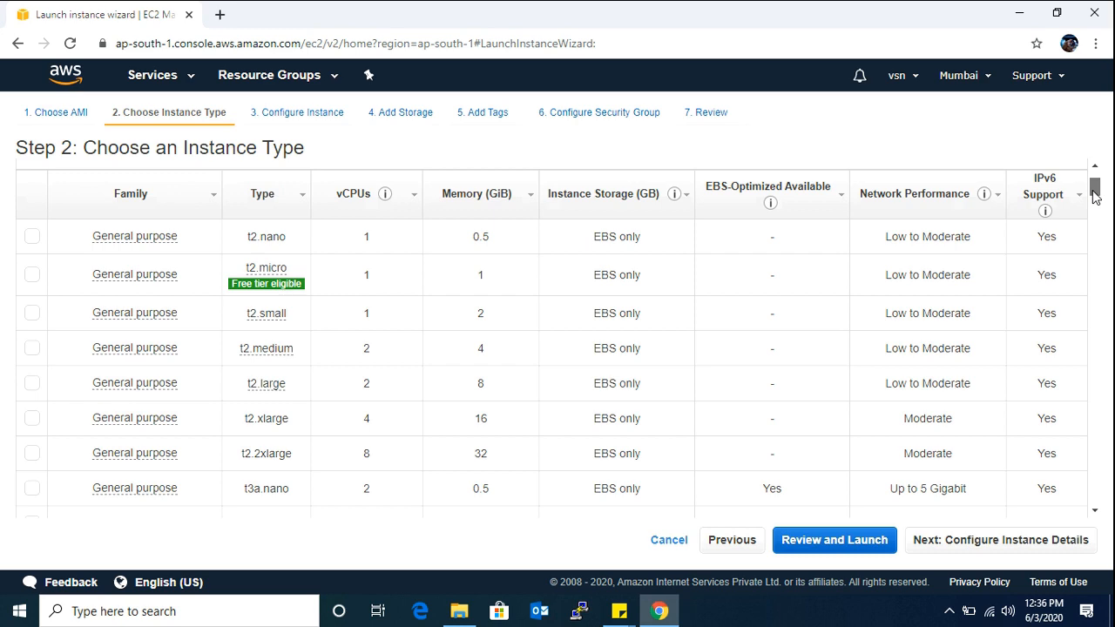
drag(1095, 197, 1095, 209)
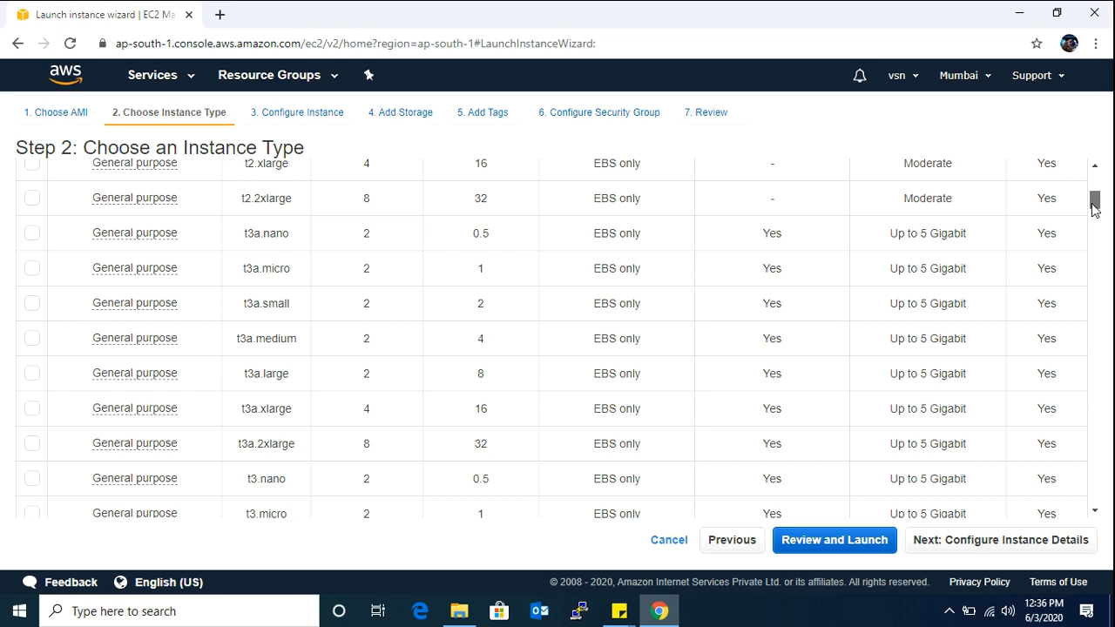
drag(1095, 209, 1095, 178)
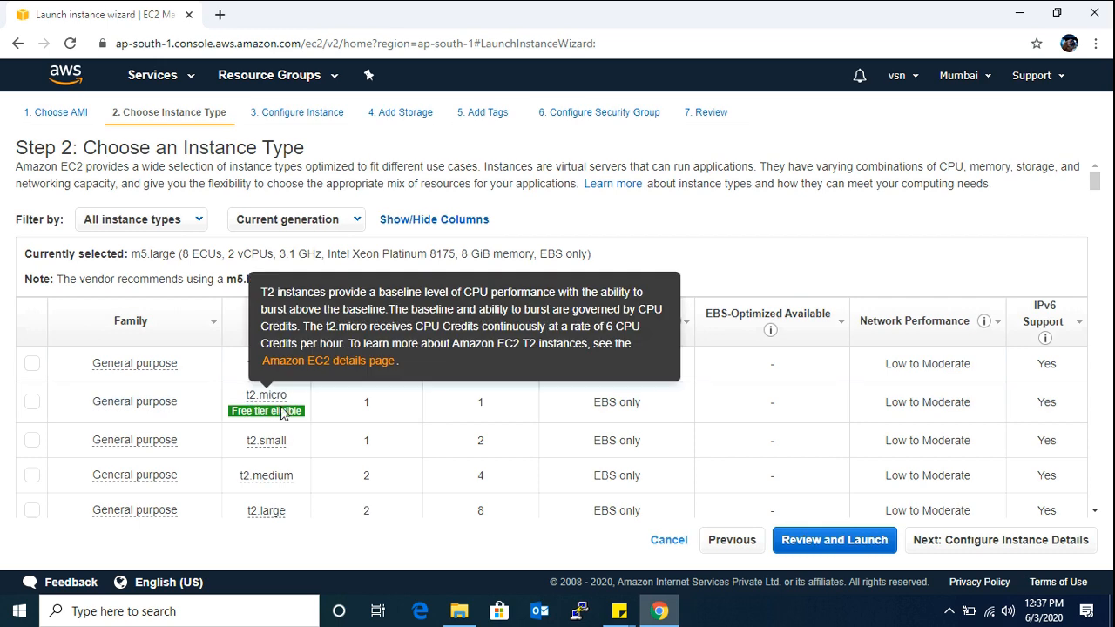
mouse_move(267, 410)
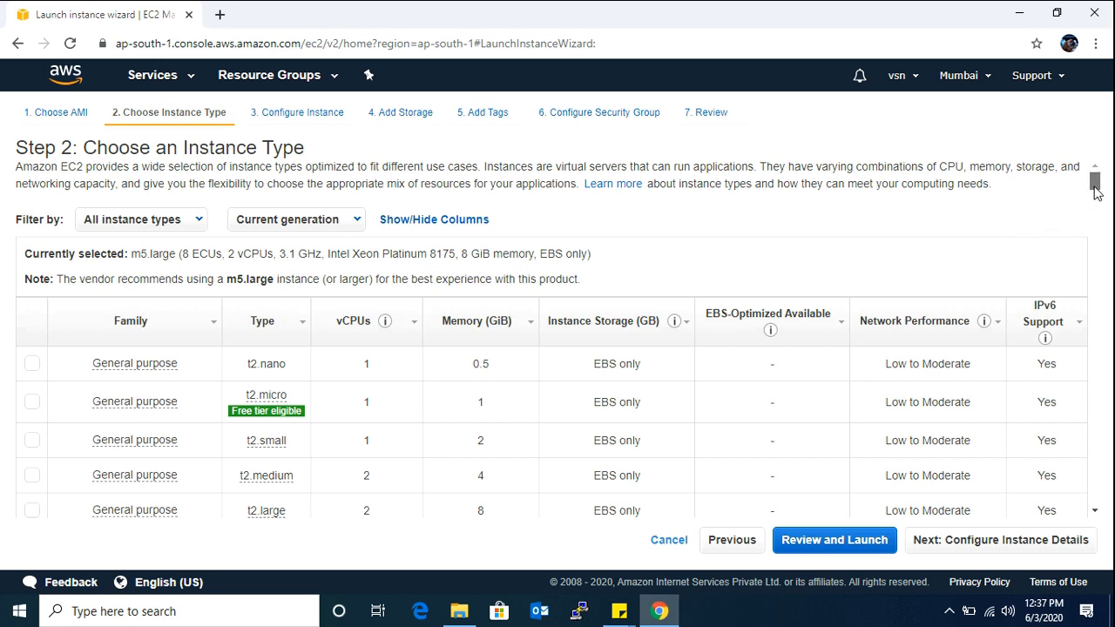
mouse_move(1095, 180)
mouse_down()
mouse_move(1096, 193)
mouse_move(1095, 181)
mouse_up()
mouse_move(233, 413)
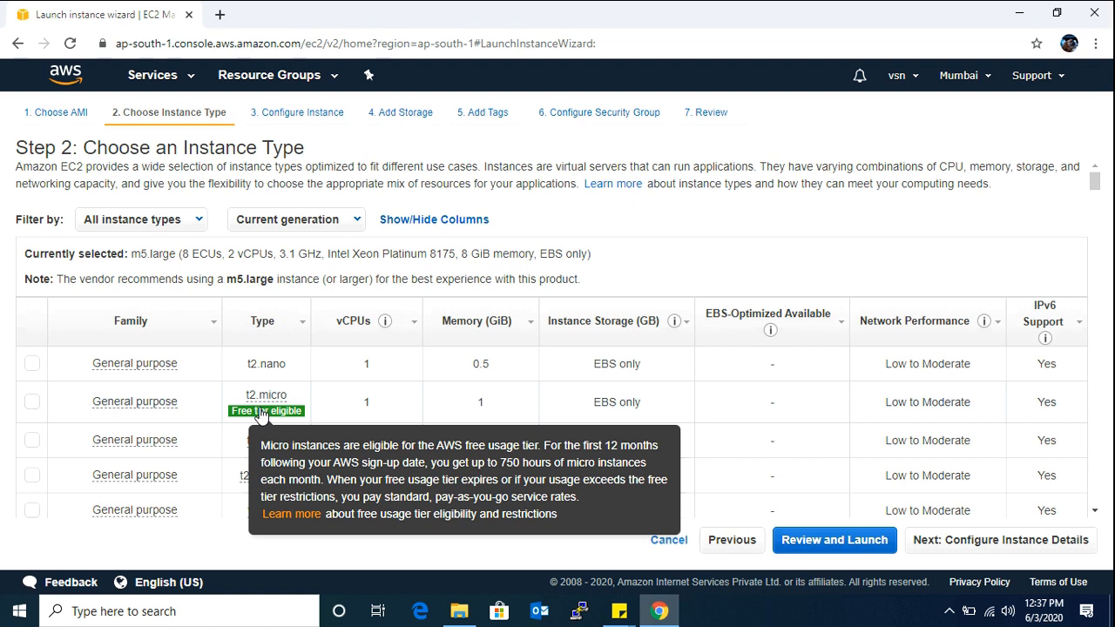
click(33, 404)
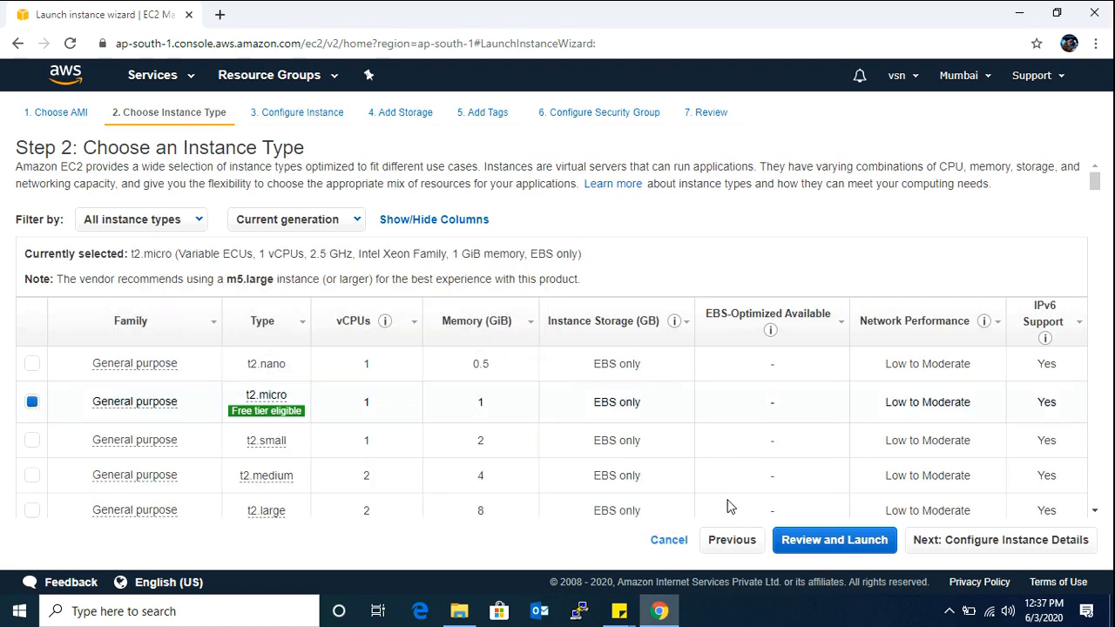
click(955, 541)
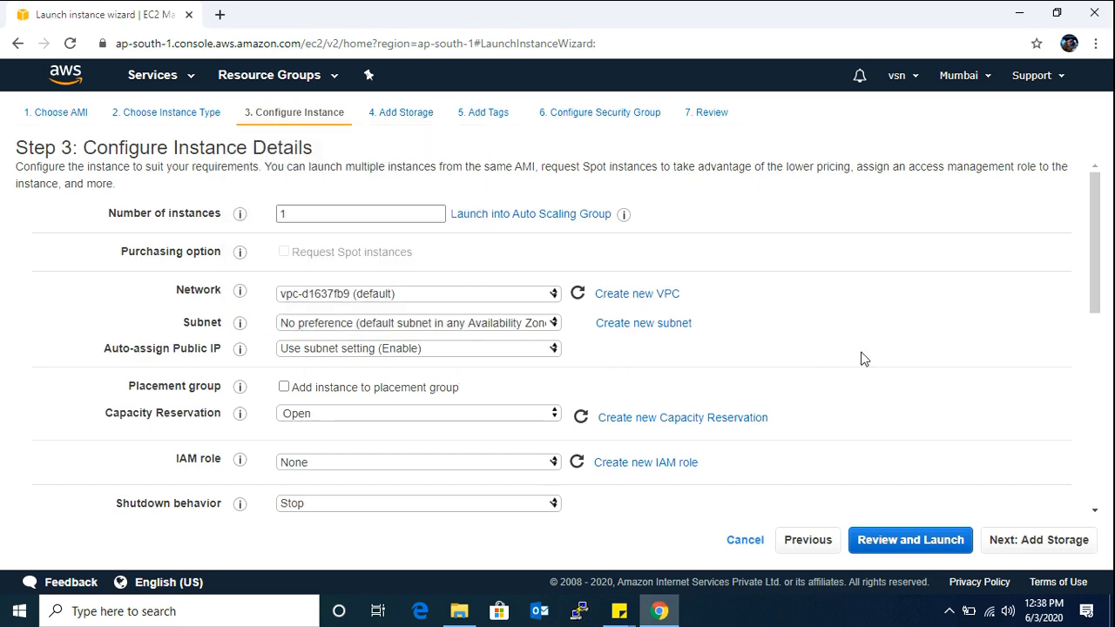
Step: Accept the default instance details and continue to the root volume's storage settings
drag(1096, 258, 1099, 378)
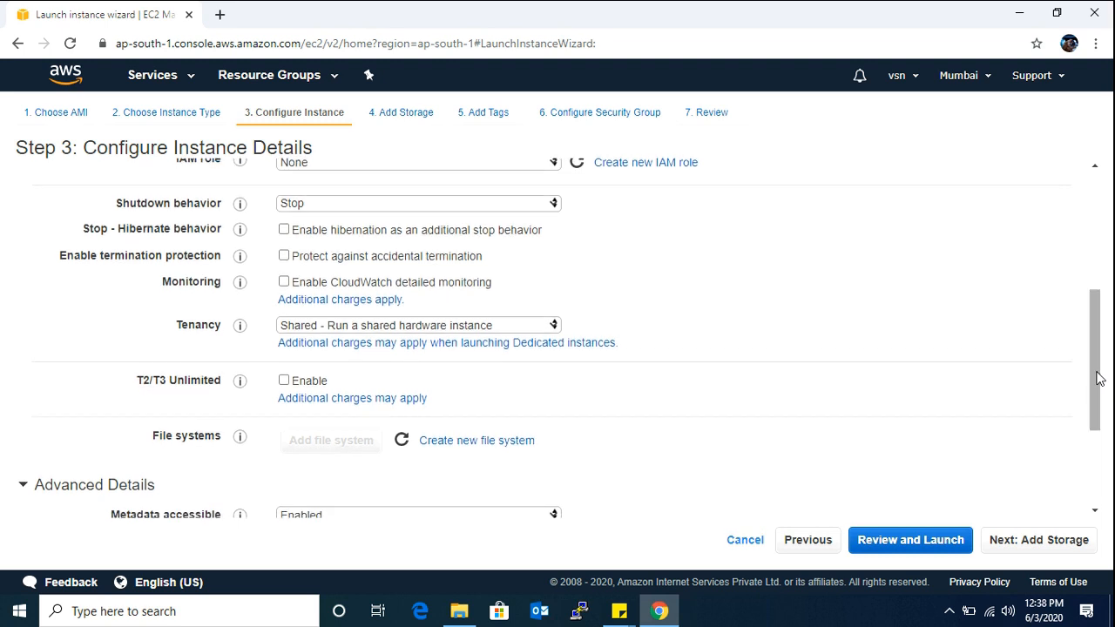
click(1031, 543)
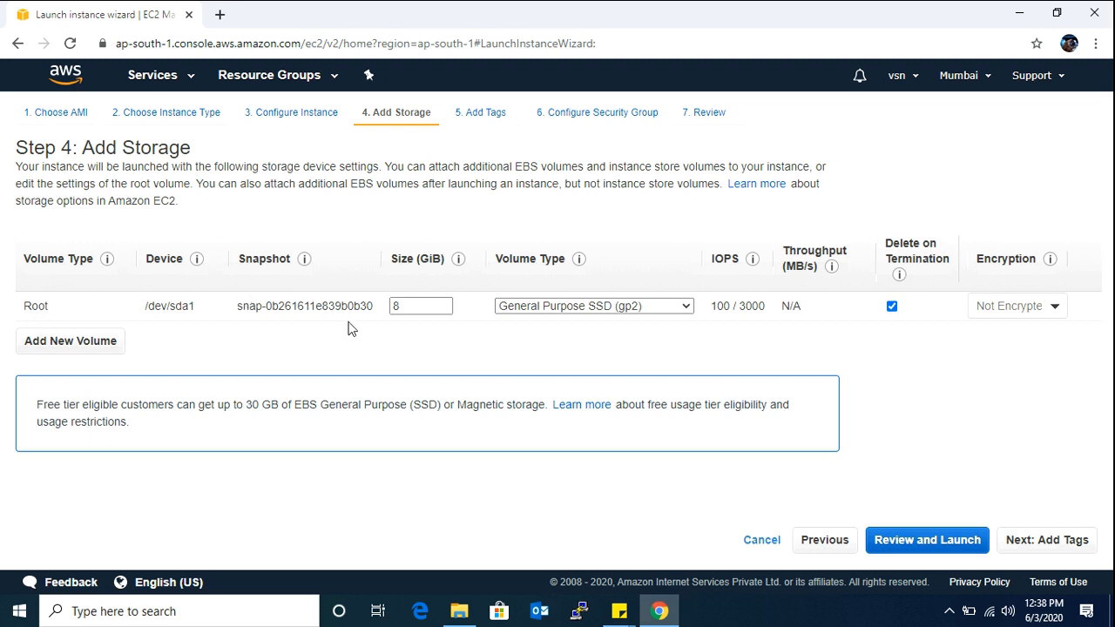
click(402, 312)
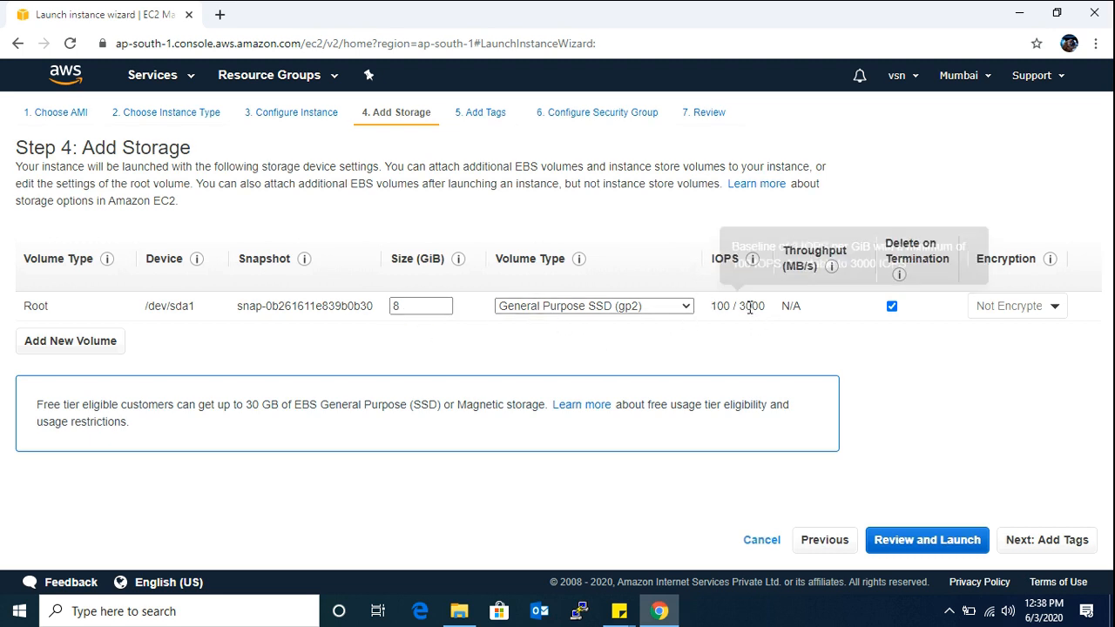
Step: Keep the default root volume settings and add a tag with key computer and value computer-home
mouse_move(732, 321)
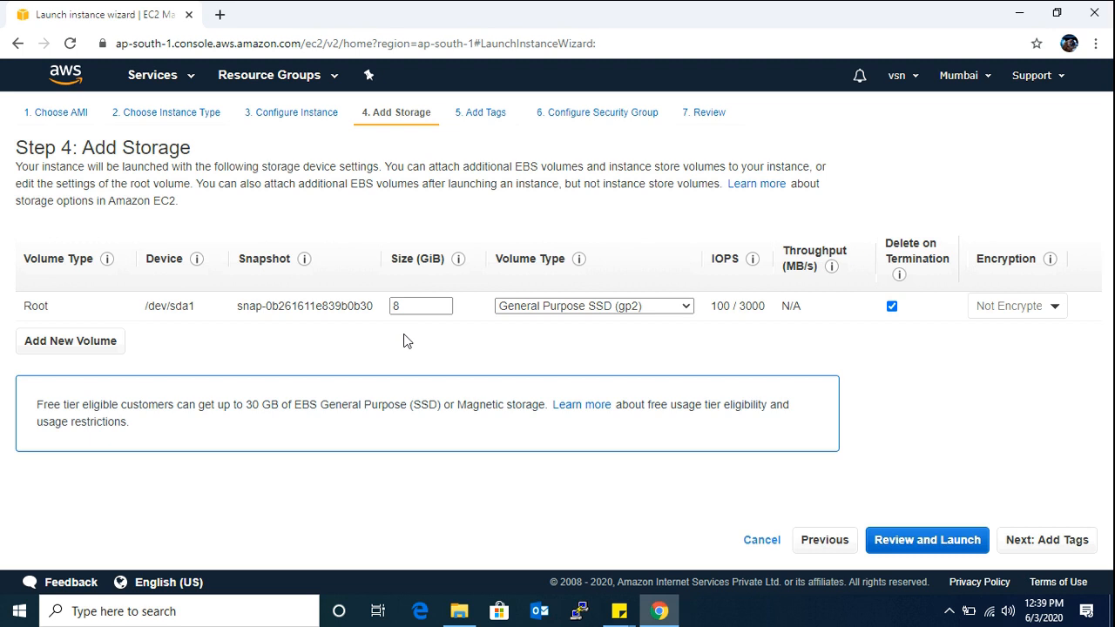
click(1026, 542)
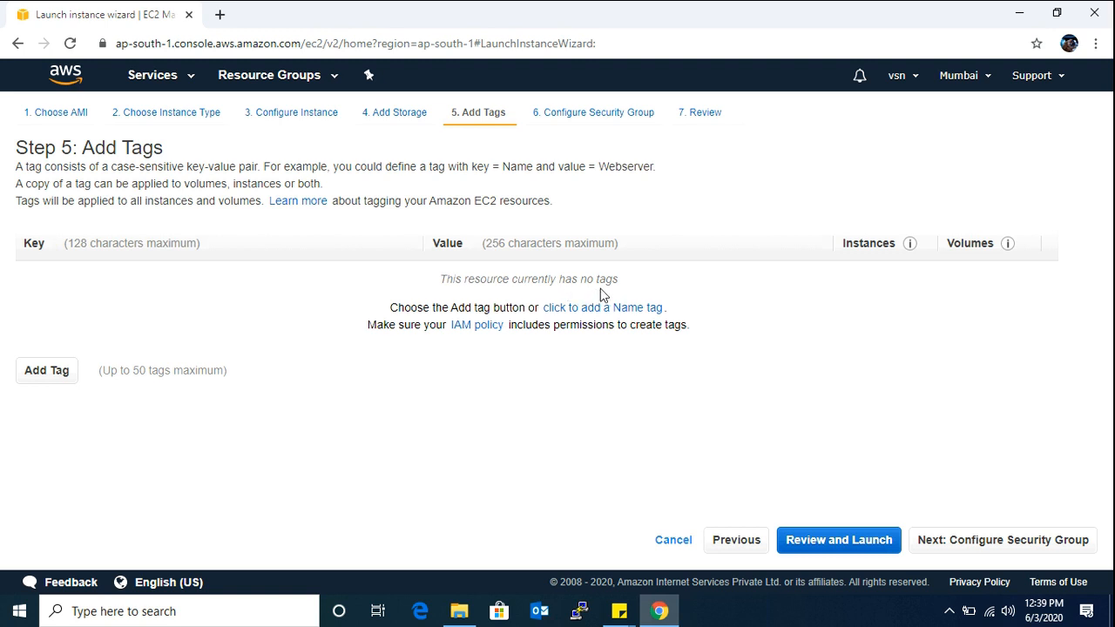
click(56, 376)
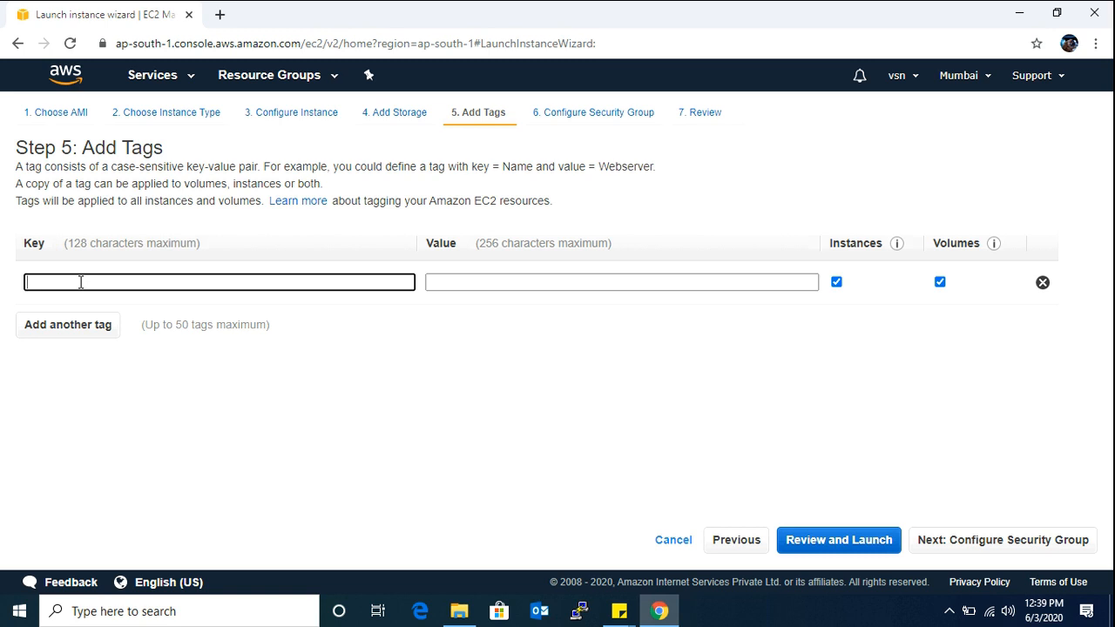
text(c)
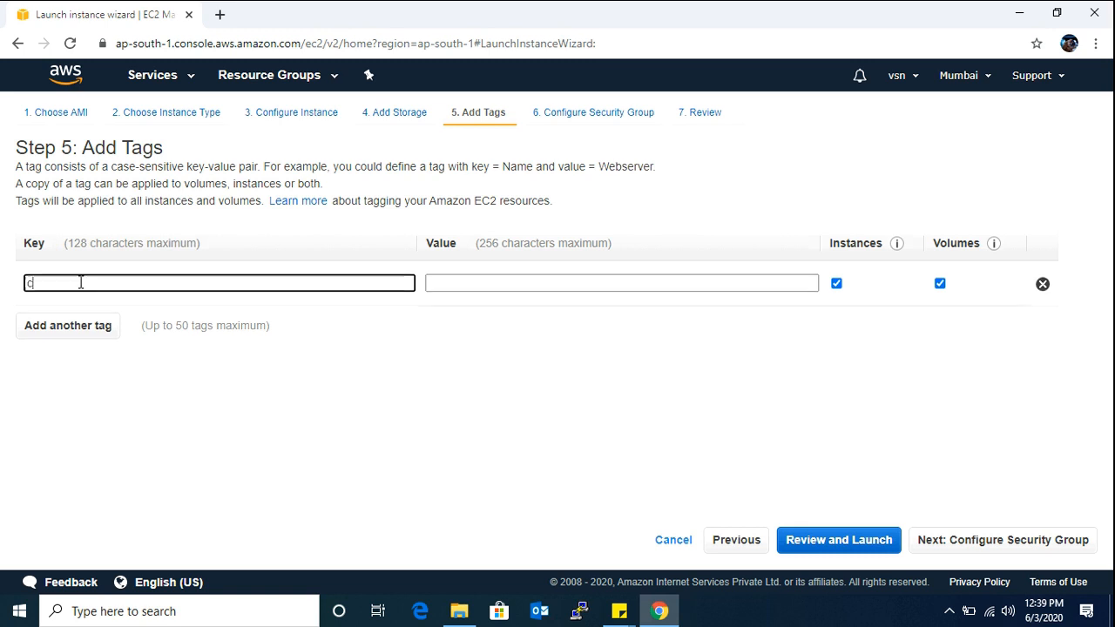
text(omputer)
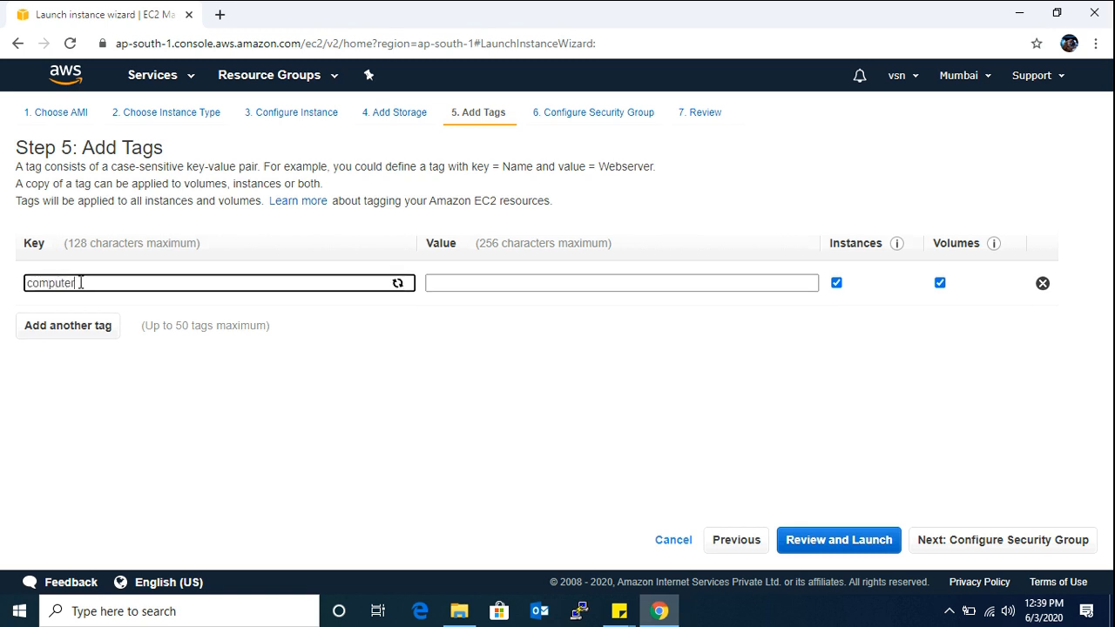
click(468, 292)
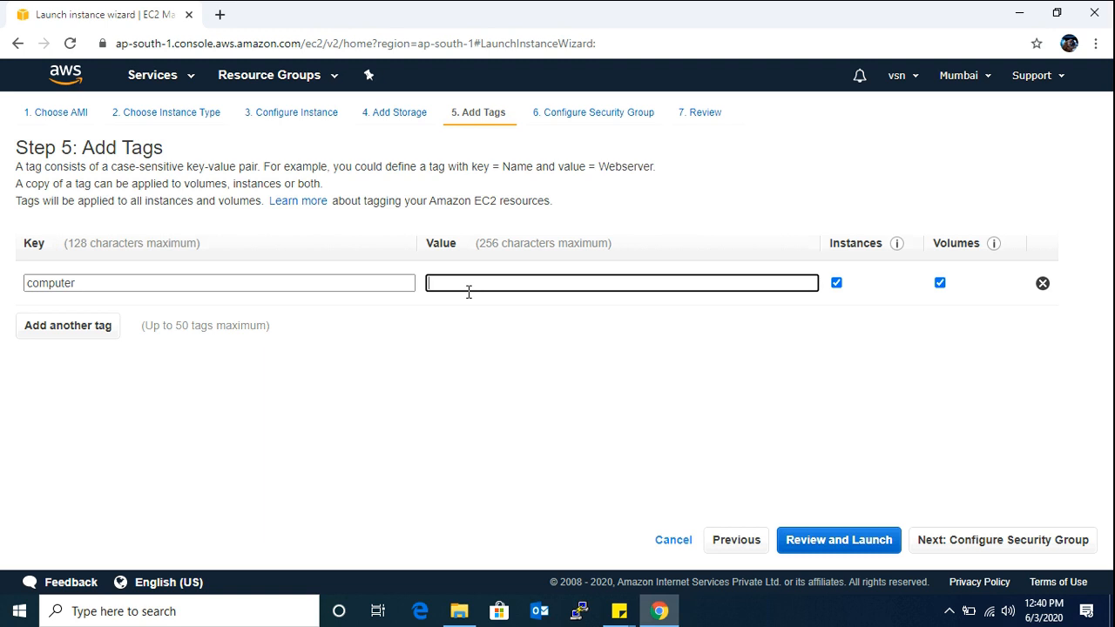
text(computer-home)
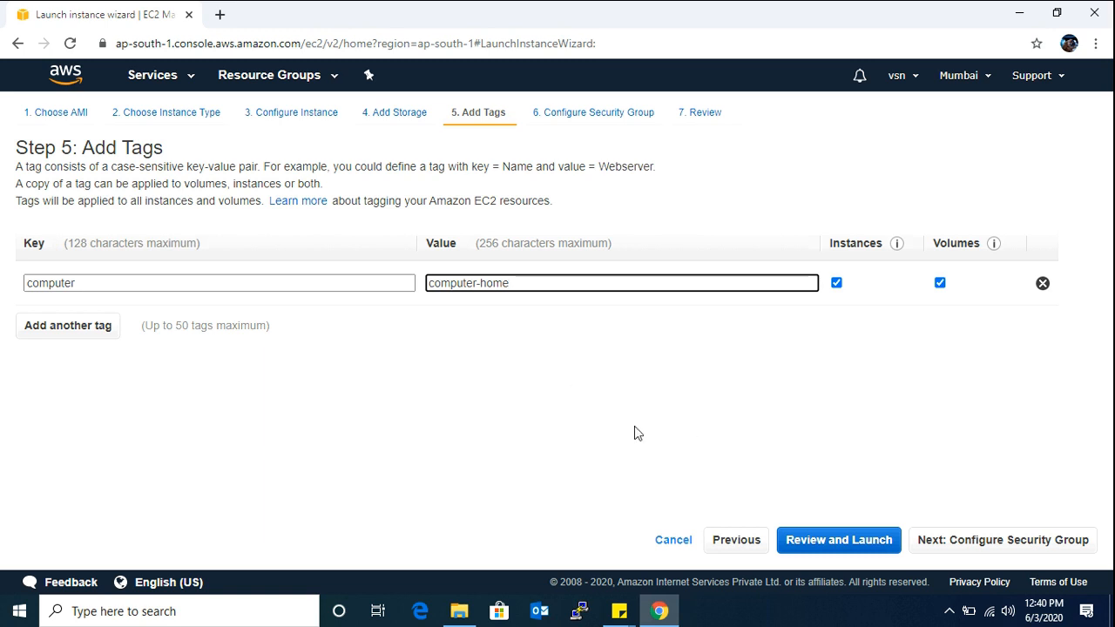
Step: Accept the default SSH security group, review the instance configuration and proceed to launching it
click(985, 542)
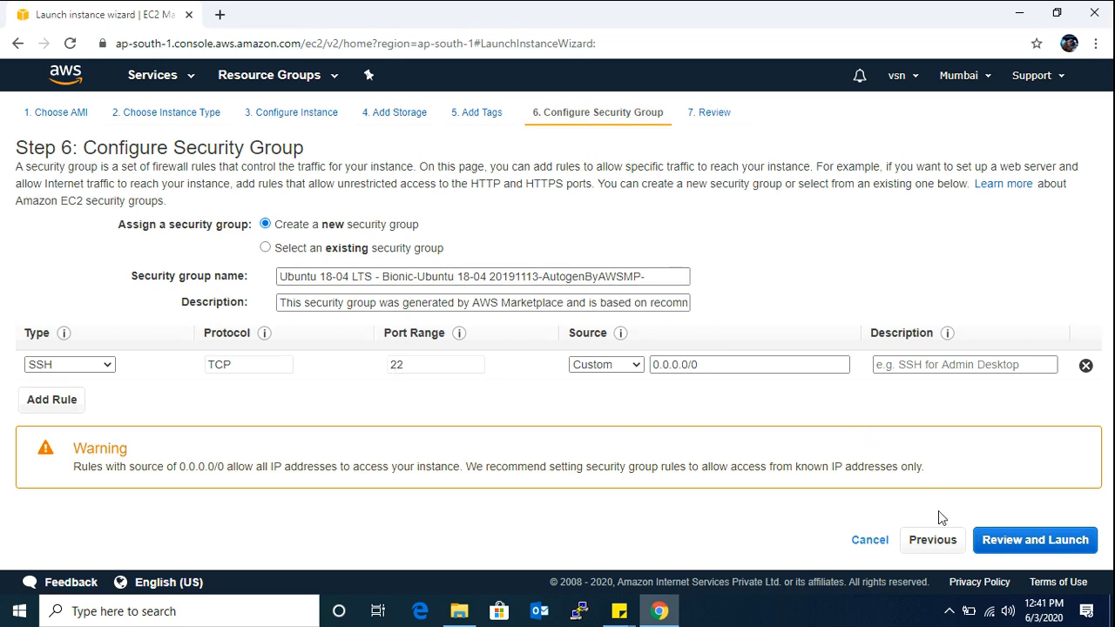
click(1013, 545)
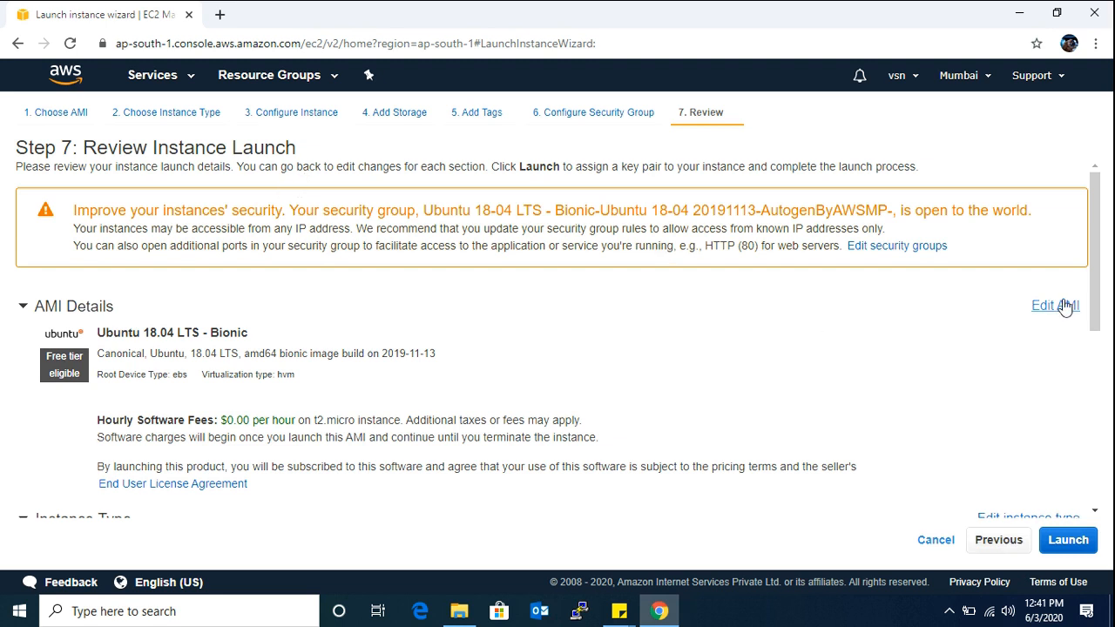
drag(1093, 293, 1098, 471)
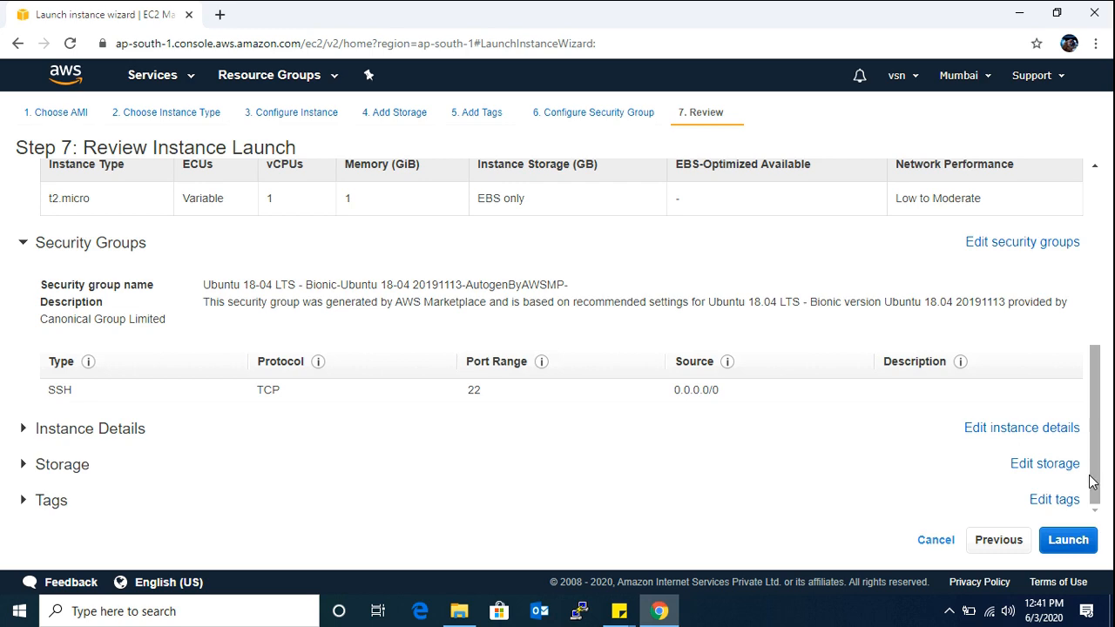
click(1072, 541)
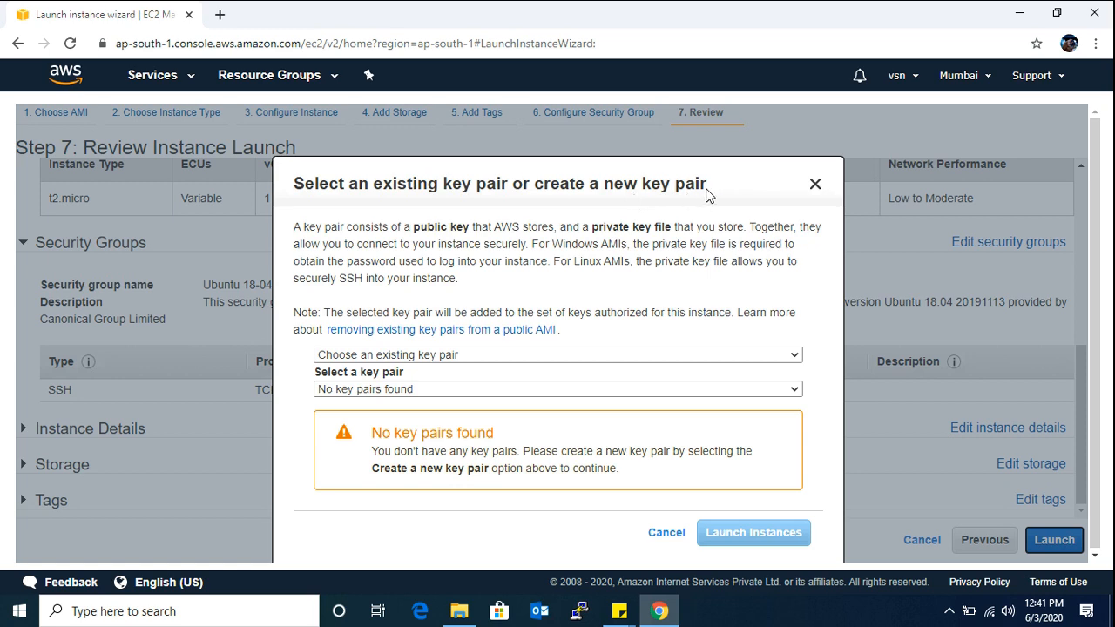
Step: Create a new key pair named lockdown2020, download its private key file and launch the instance
drag(706, 201, 656, 166)
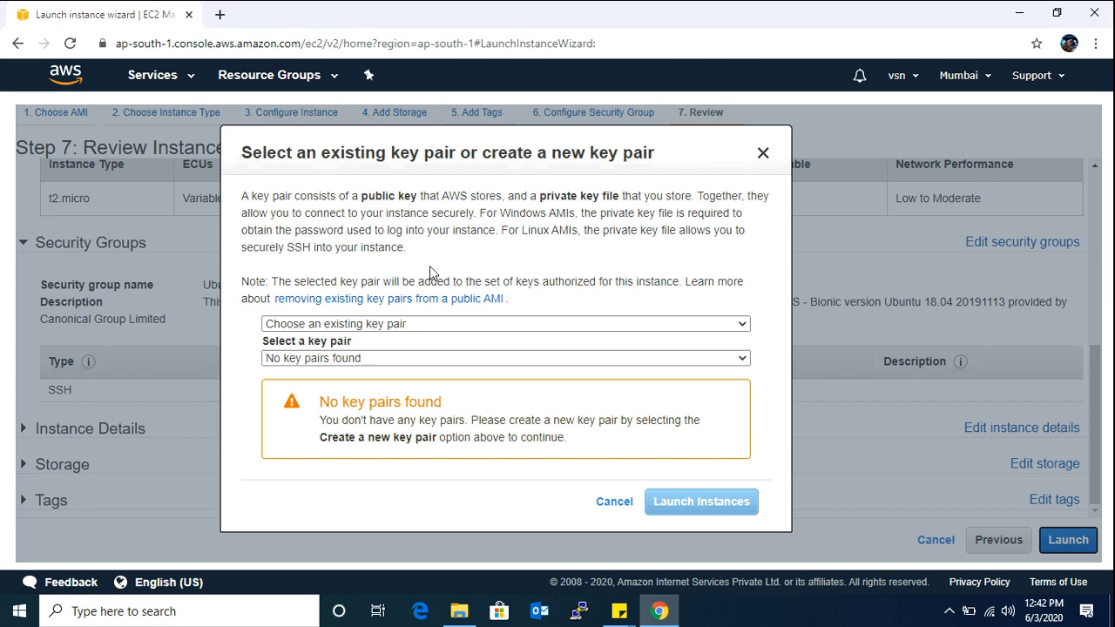
click(375, 324)
click(344, 354)
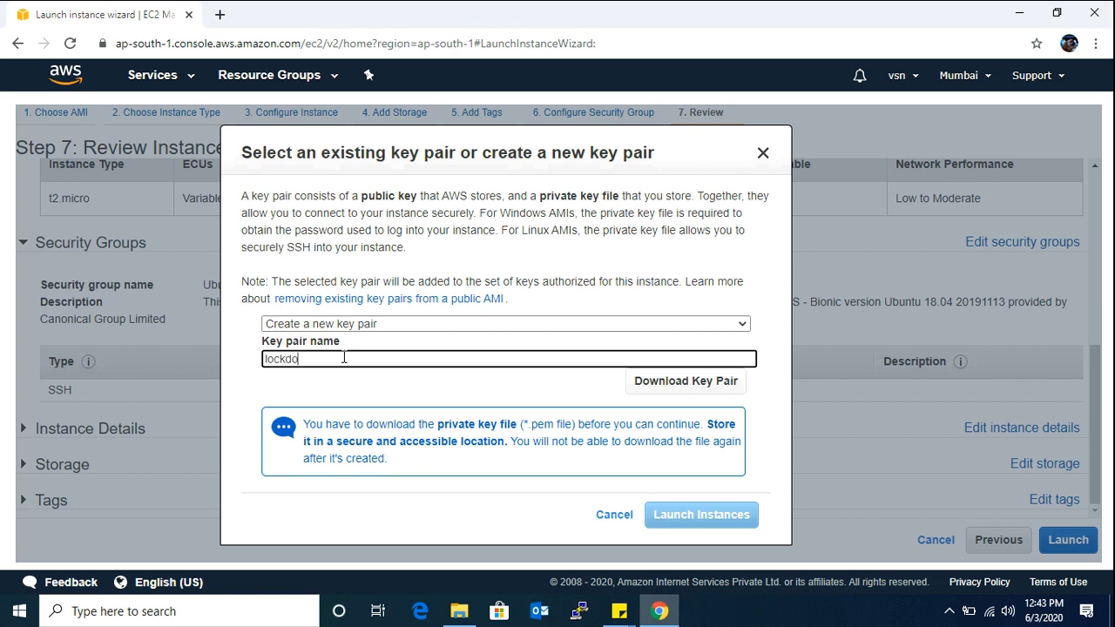
text(wn2020)
click(662, 384)
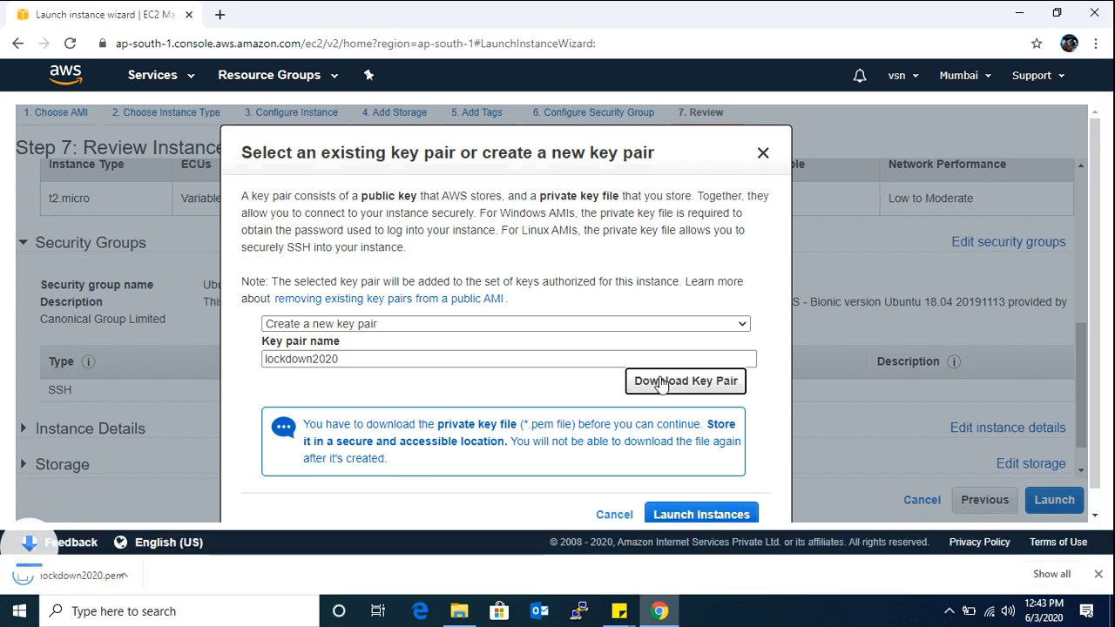
click(704, 515)
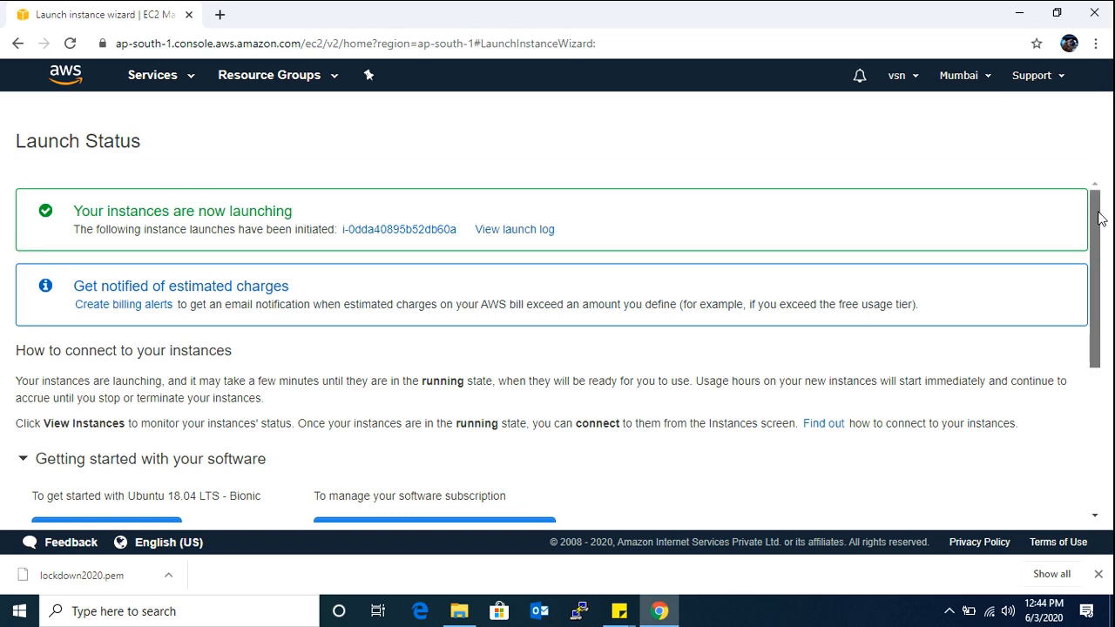
Step: Show the launch log, and open the list of running instances from the EC2 dashboard
mouse_move(1101, 211)
mouse_down()
mouse_move(1084, 353)
mouse_move(1089, 212)
mouse_up()
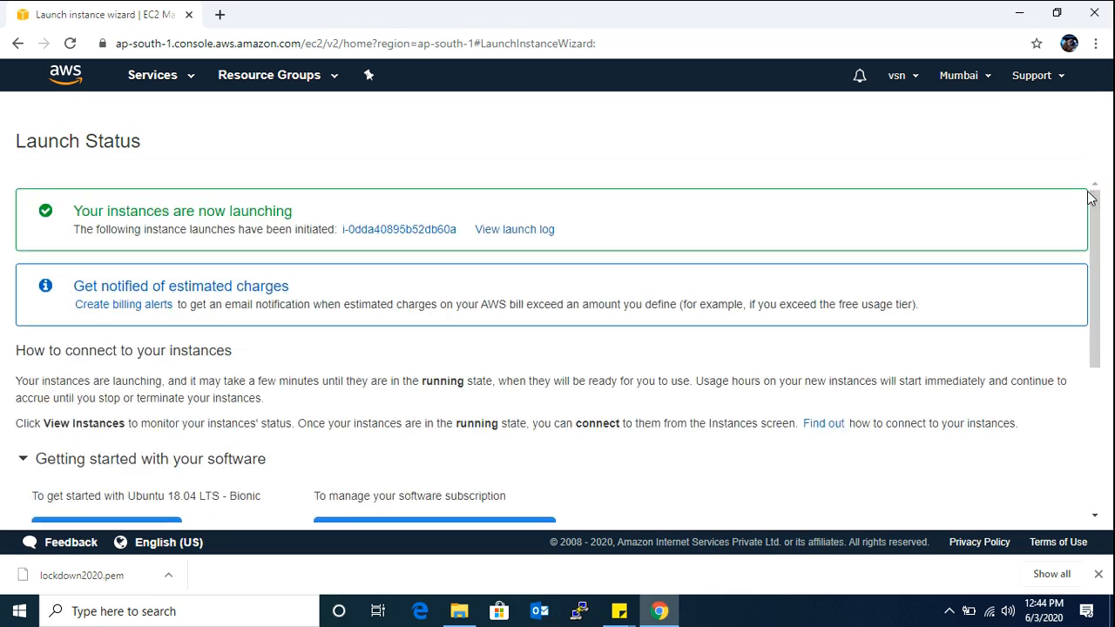
click(520, 230)
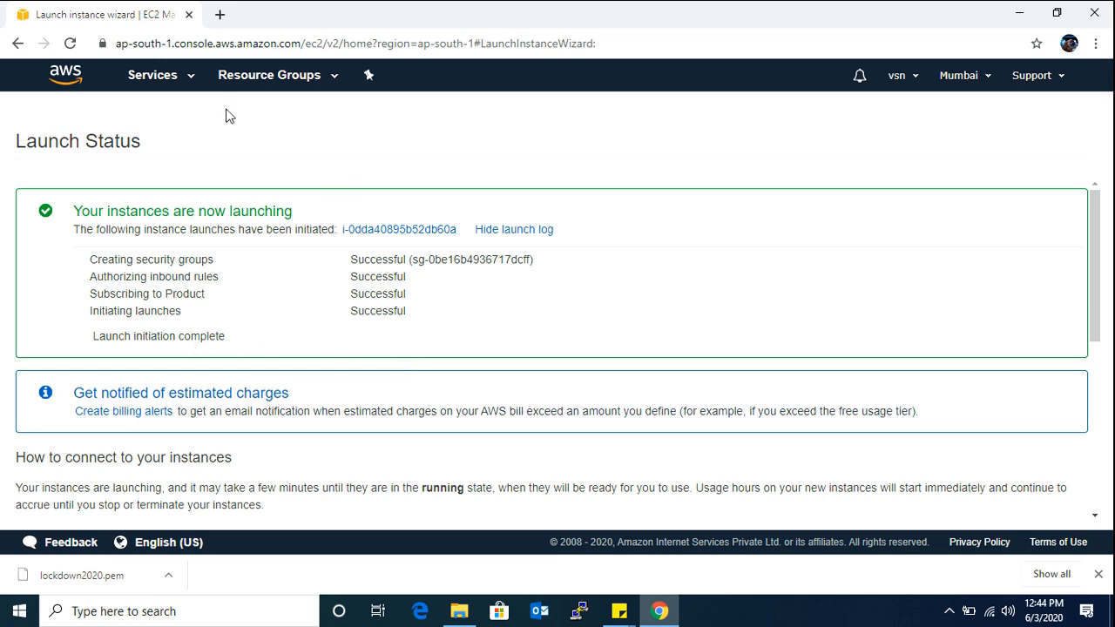
click(165, 77)
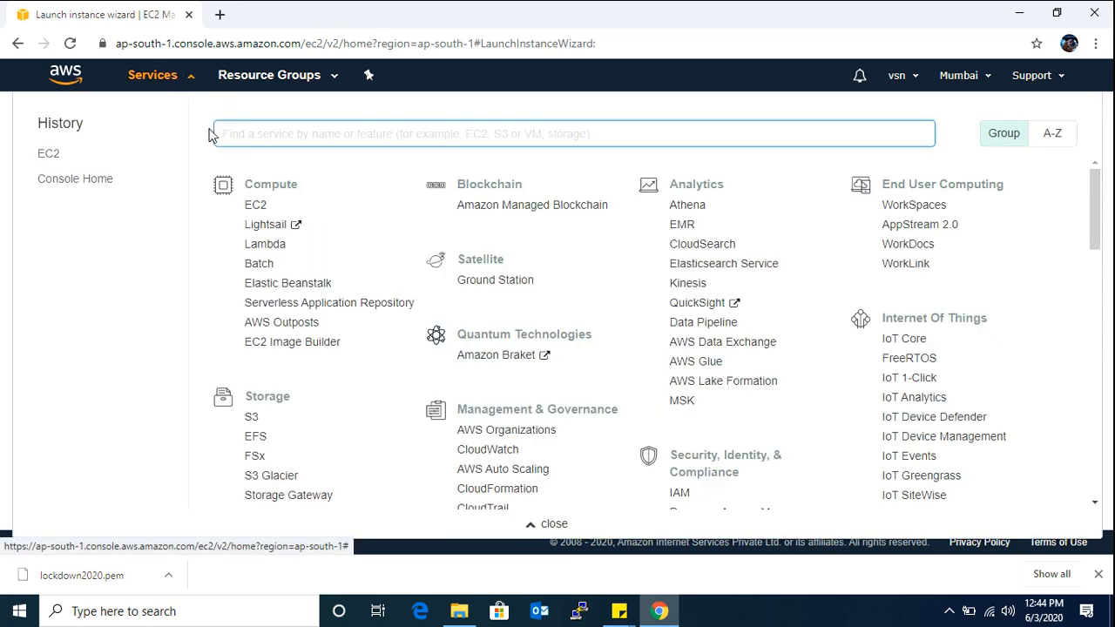
click(254, 207)
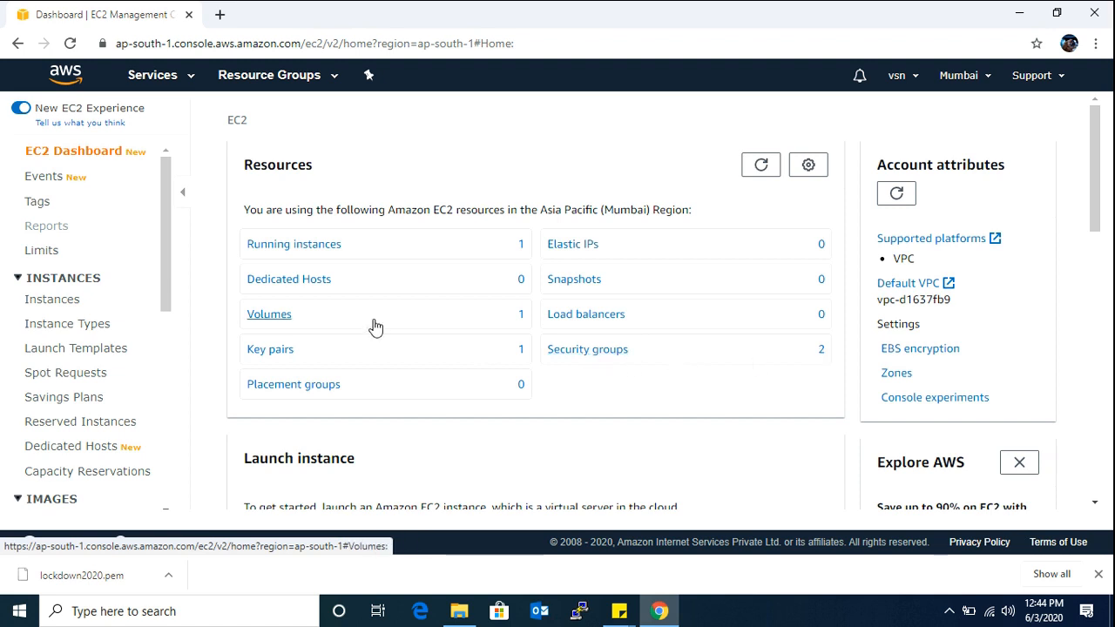
click(301, 247)
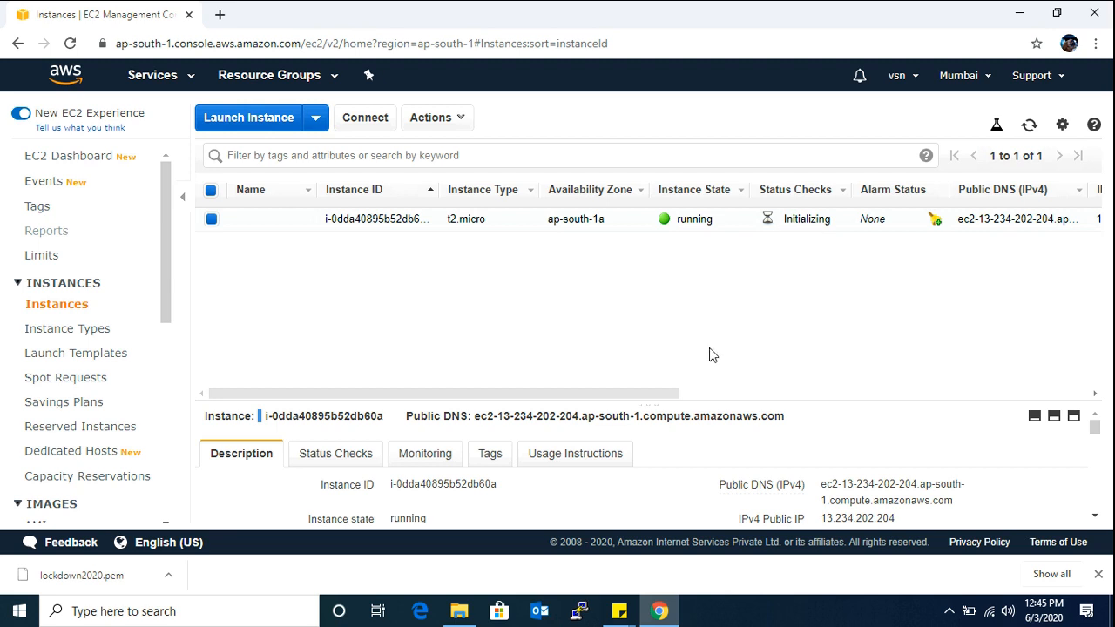
Step: Examine the new instance's state, public IP, key name and security group in the instances table, and its description details
drag(657, 393, 574, 404)
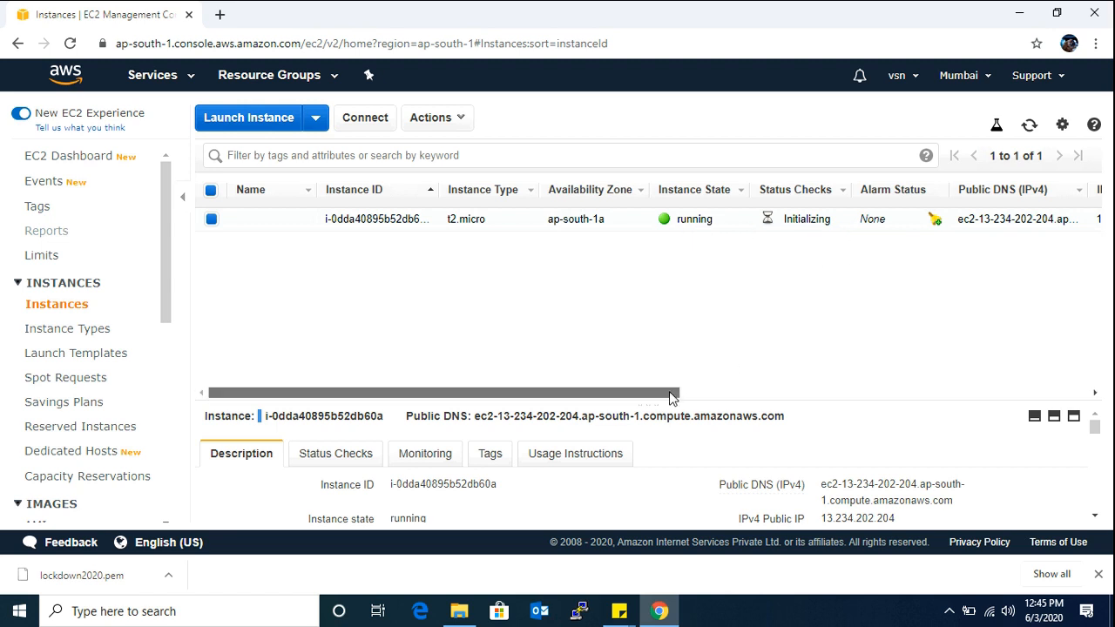
drag(678, 392, 853, 381)
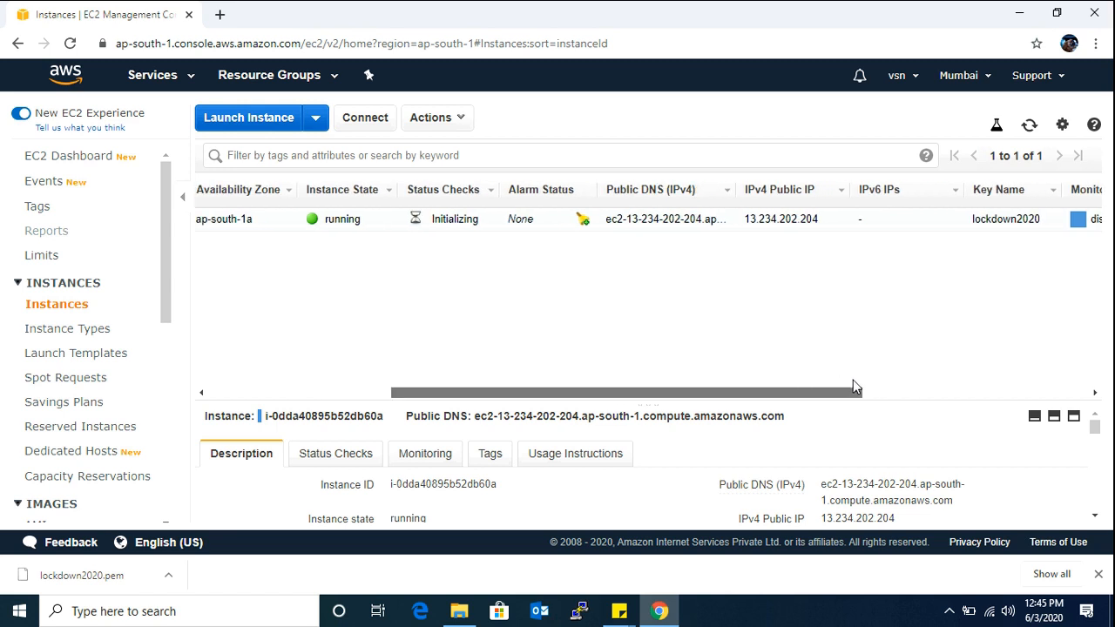
drag(853, 381, 930, 382)
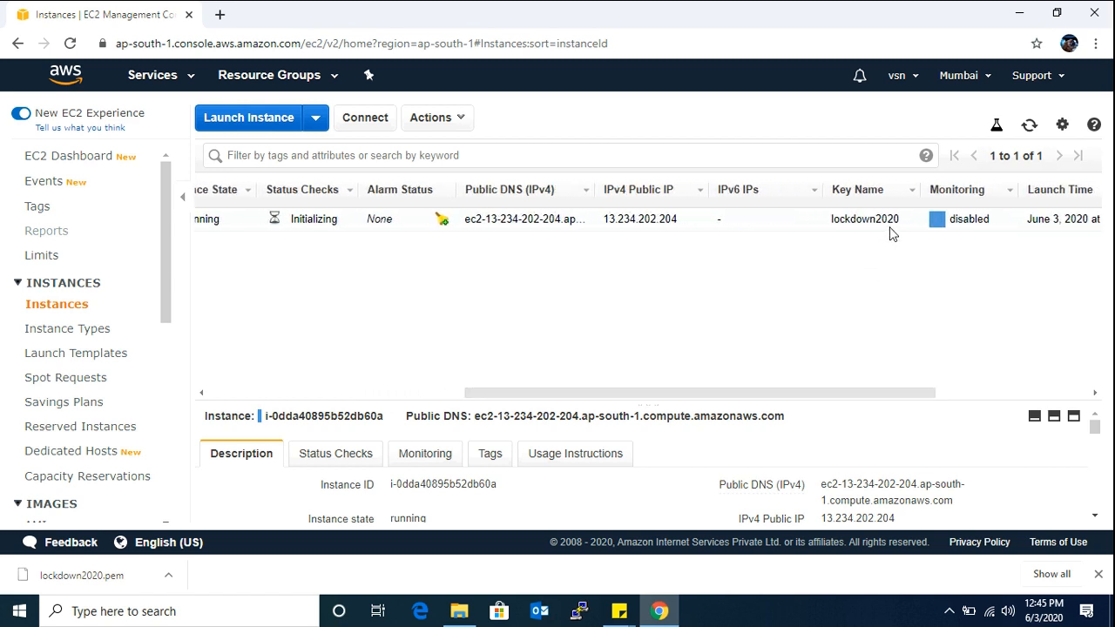
drag(895, 388, 1063, 369)
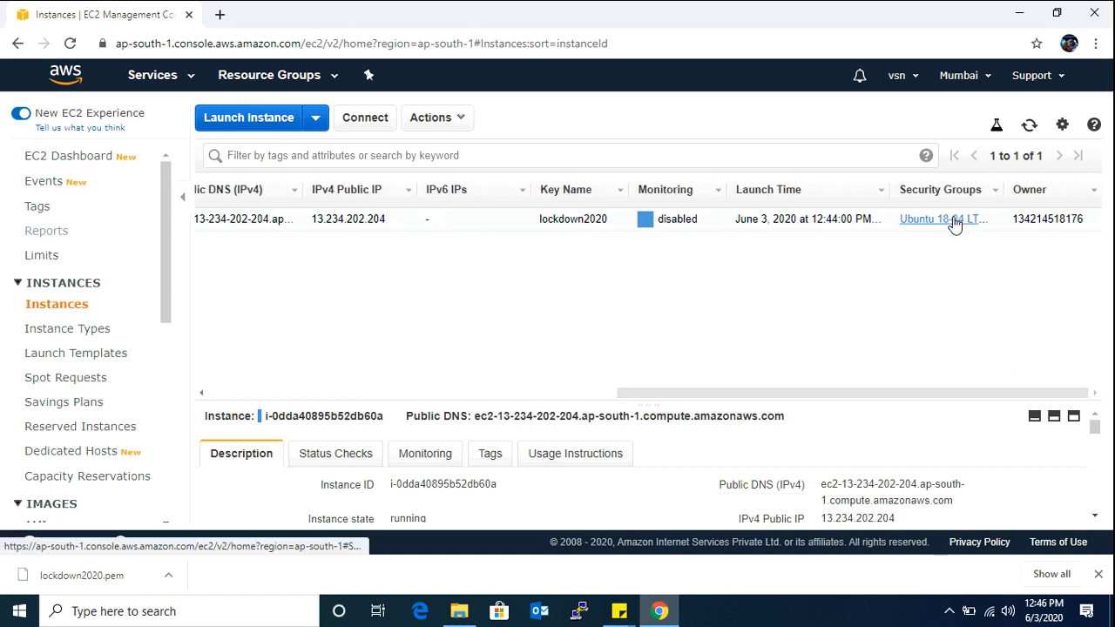
drag(937, 393, 950, 398)
drag(801, 384, 462, 394)
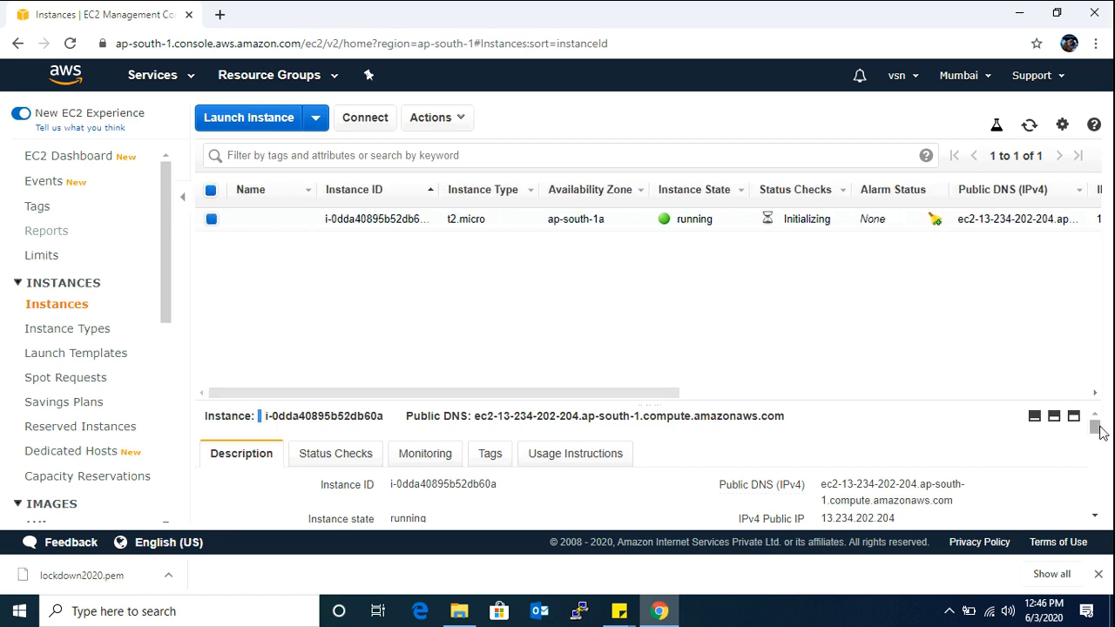
mouse_move(1095, 426)
mouse_down()
mouse_move(1099, 444)
mouse_move(1105, 435)
mouse_up()
scroll(1105, 435, down, 1)
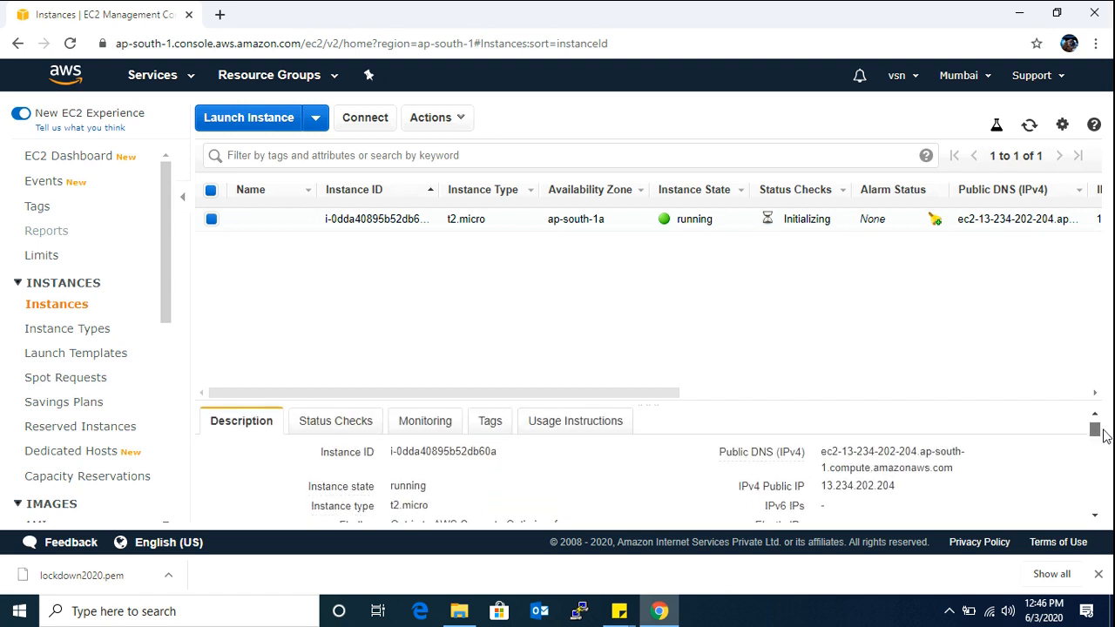
scroll(1105, 437, down, 2)
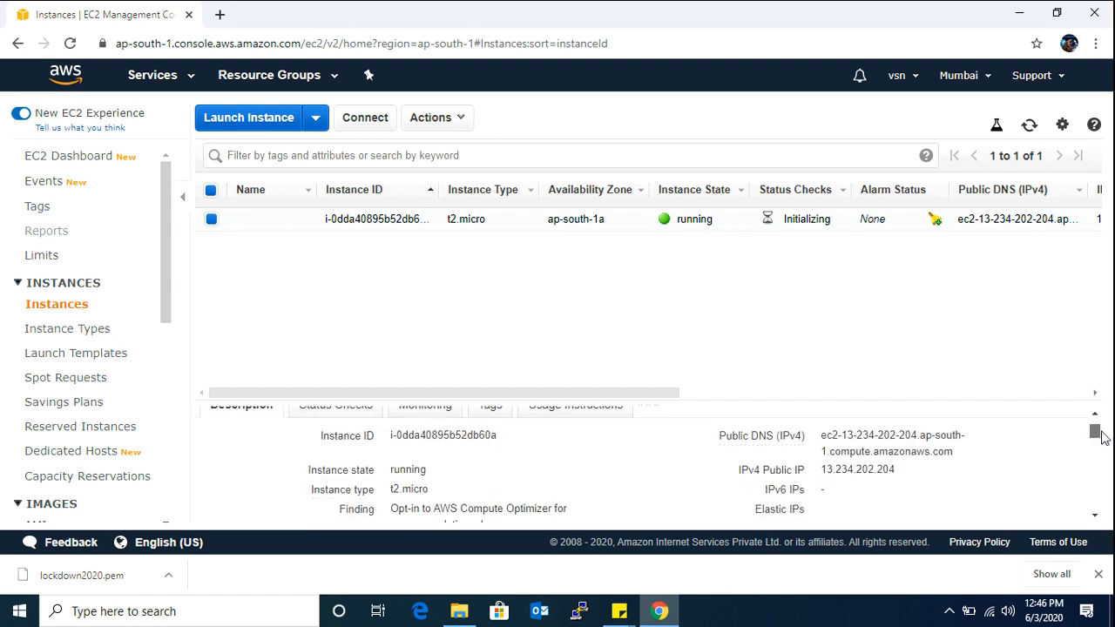
scroll(1104, 437, down, 1)
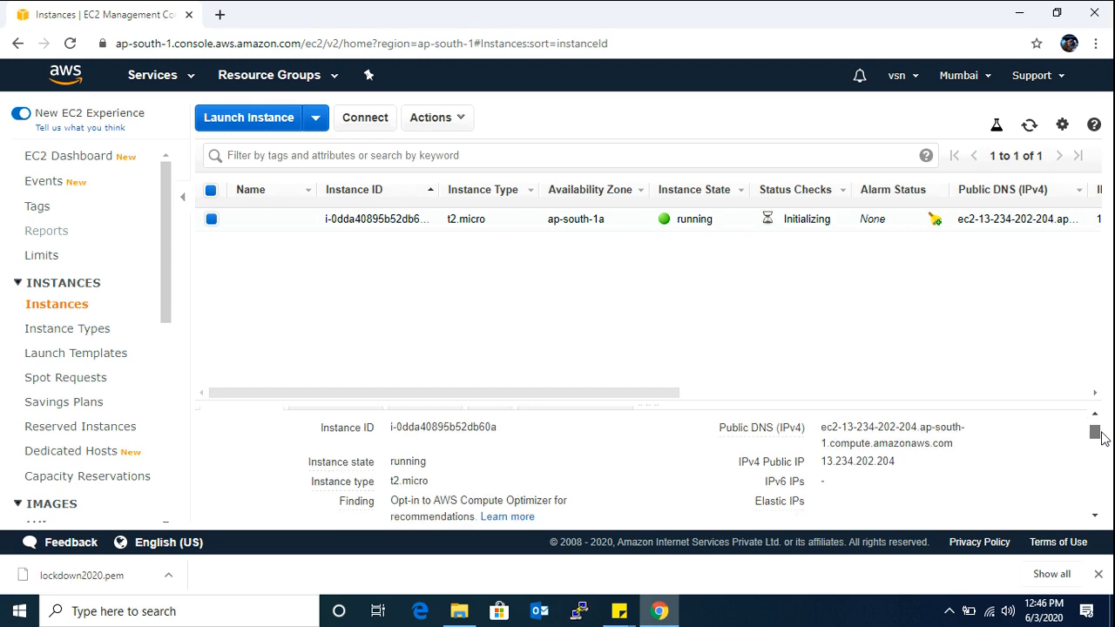
scroll(1104, 438, down, 1)
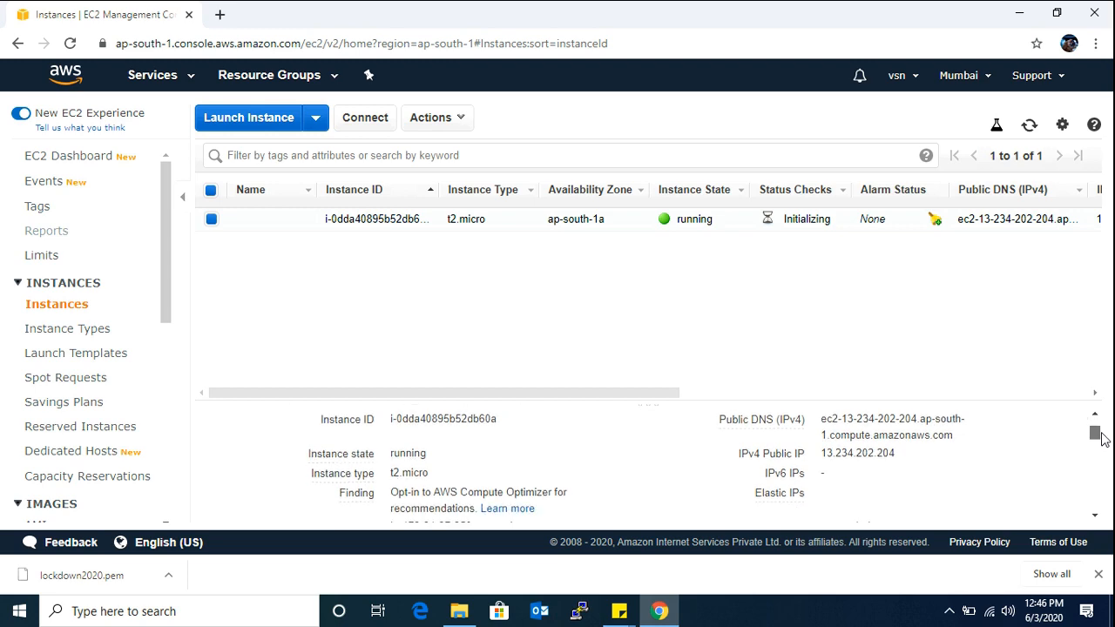
mouse_move(1102, 438)
mouse_down()
mouse_move(1094, 513)
mouse_move(1098, 422)
mouse_up()
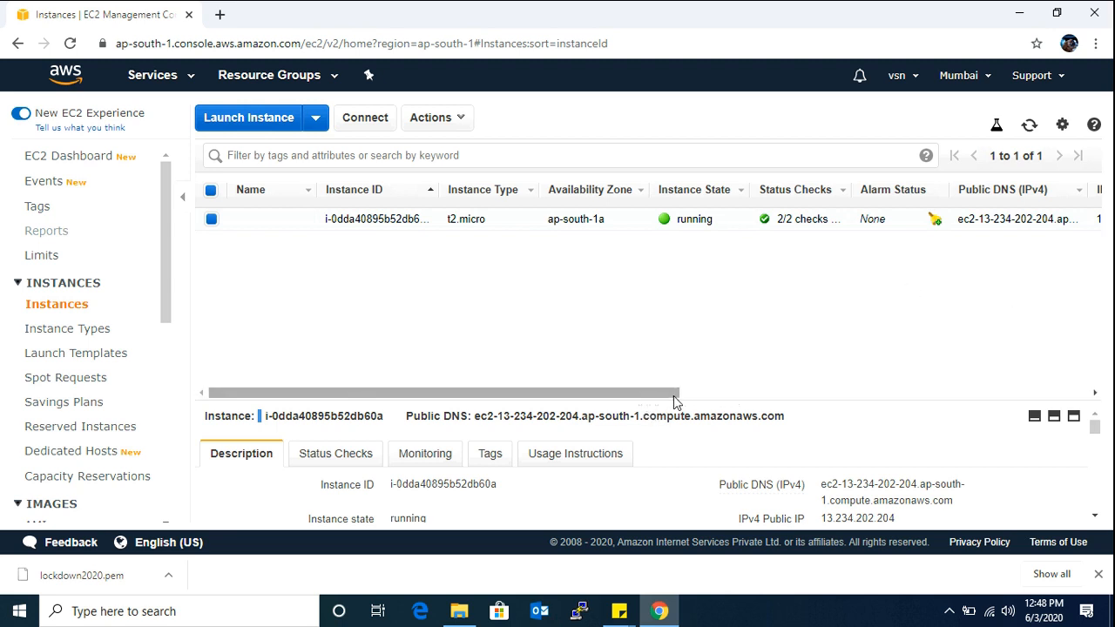
mouse_move(675, 400)
mouse_down()
mouse_move(723, 394)
mouse_move(675, 396)
mouse_up()
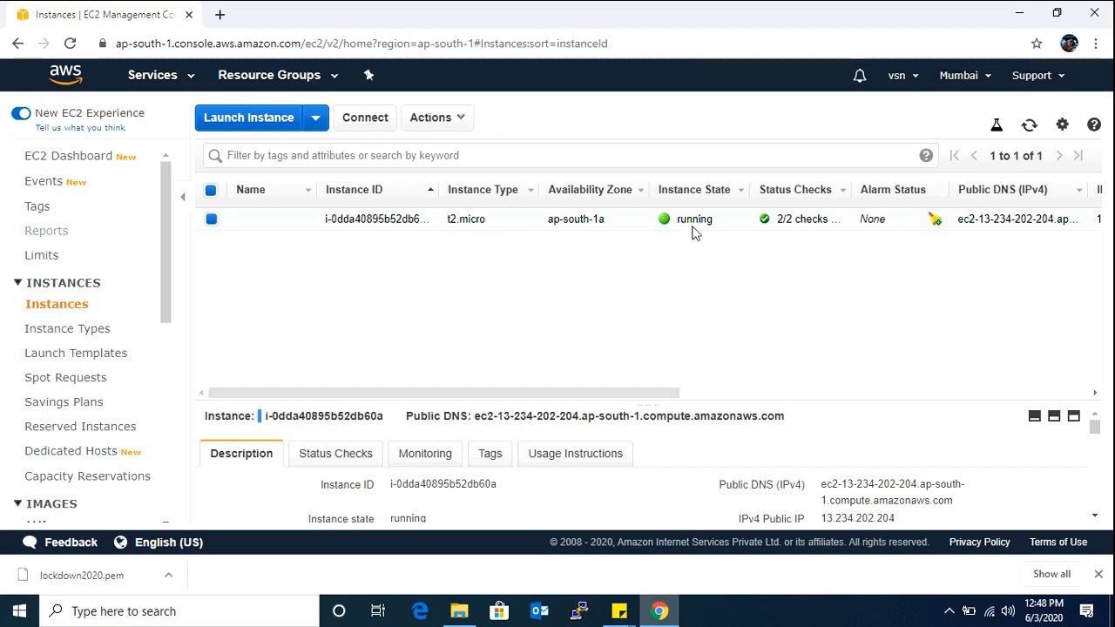